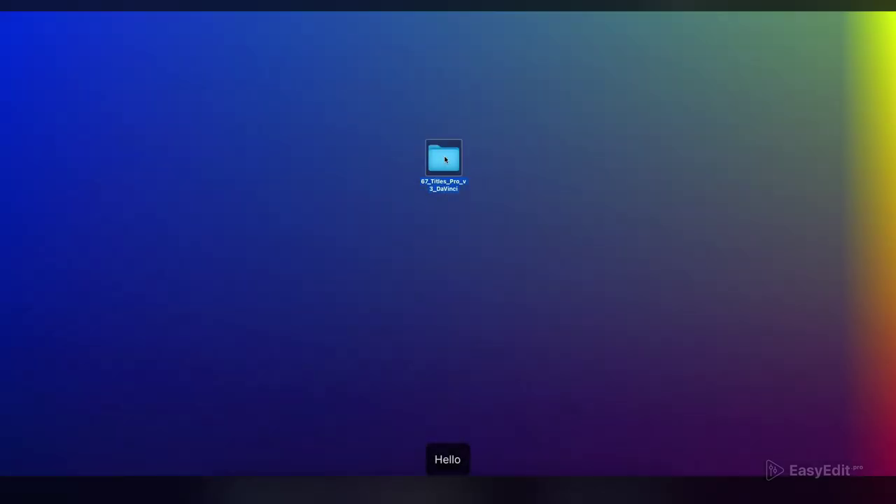
# - Open the Titles Pro folder and browse 01. Tutorial, 02. Compositions Preview and 03. Project Files
pyautogui.doubleClick(445, 159)
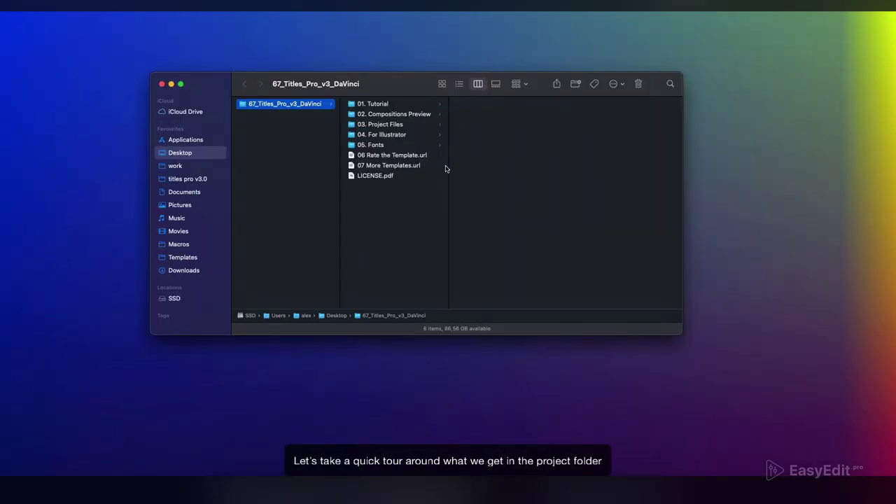
pyautogui.moveTo(375, 85); pyautogui.dragTo(376, 98)
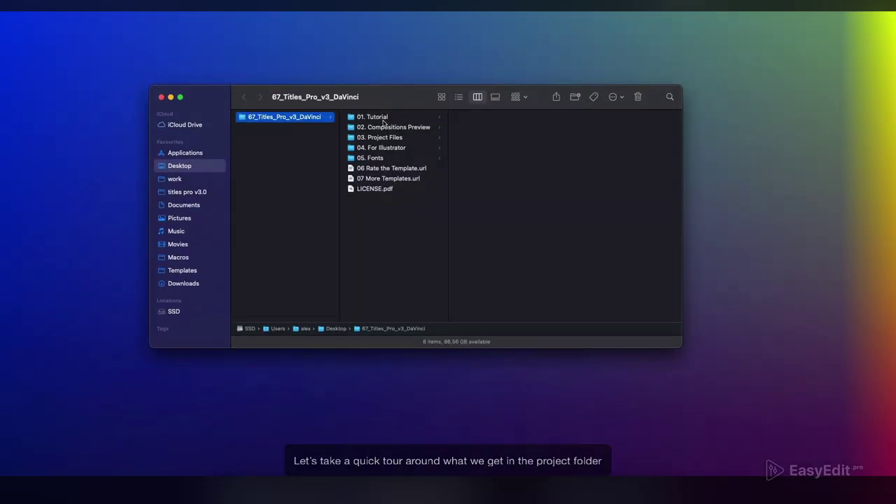
pyautogui.click(378, 118)
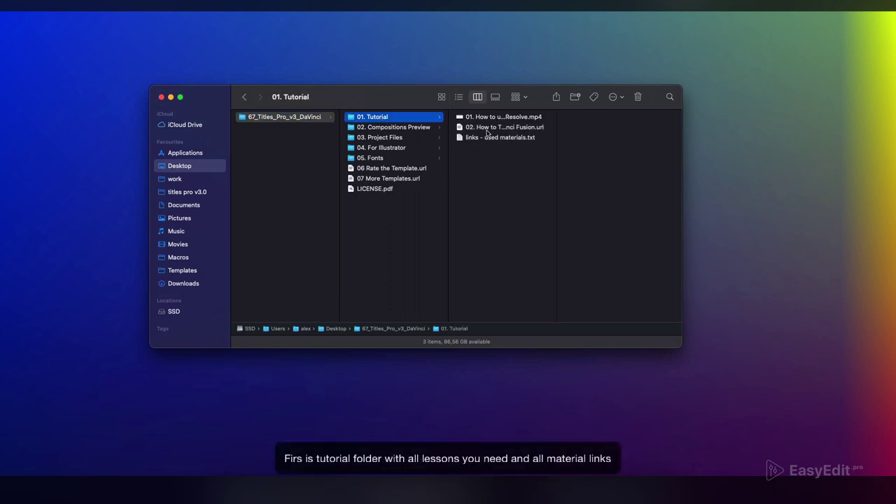
pyautogui.click(410, 130)
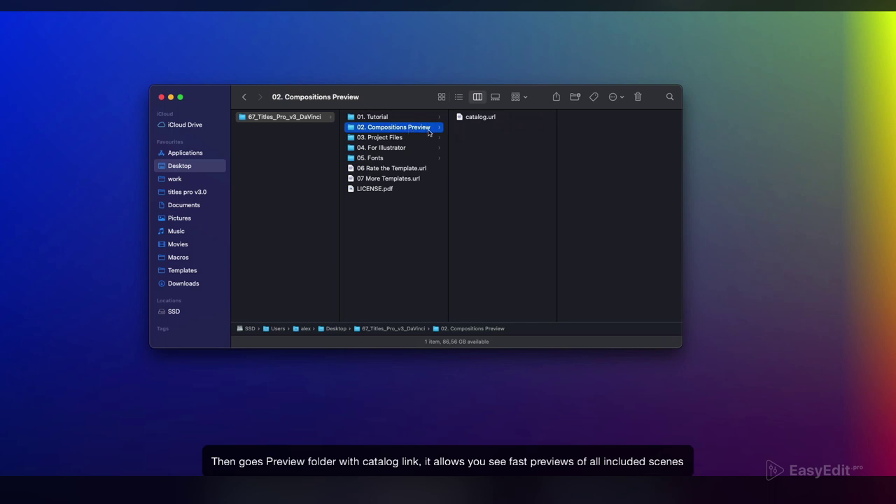
pyautogui.click(428, 138)
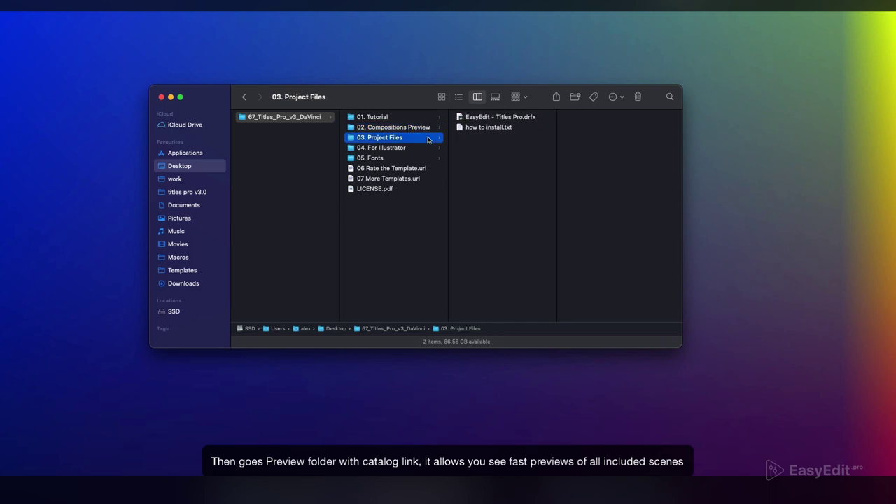
pyautogui.click(528, 119)
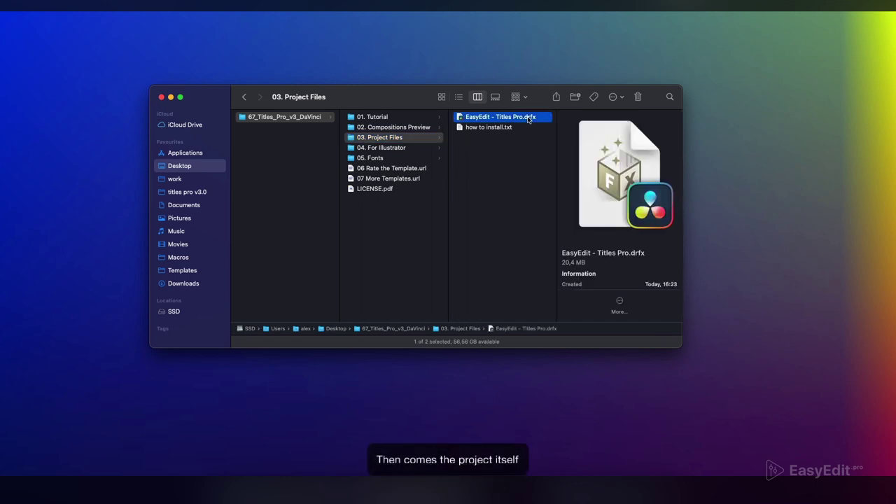
# - Look through the 04. For Illustrator scene folders, then return to 05. Fonts
pyautogui.click(414, 158)
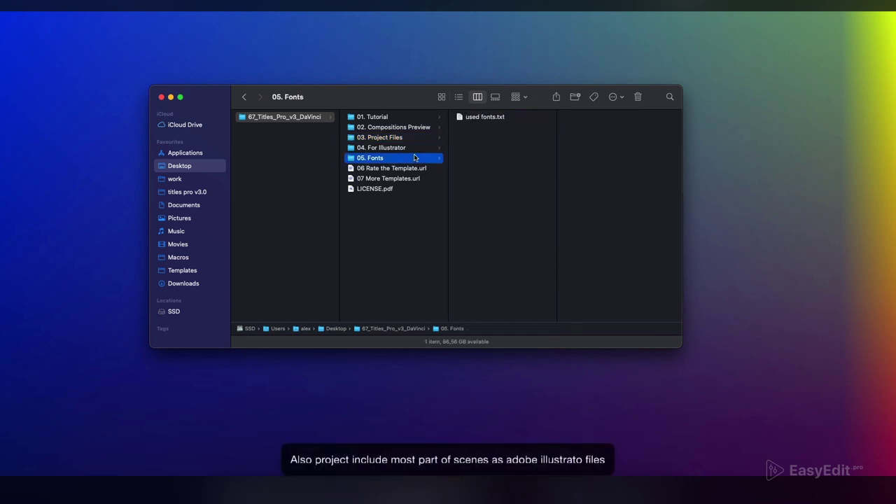
pyautogui.click(415, 149)
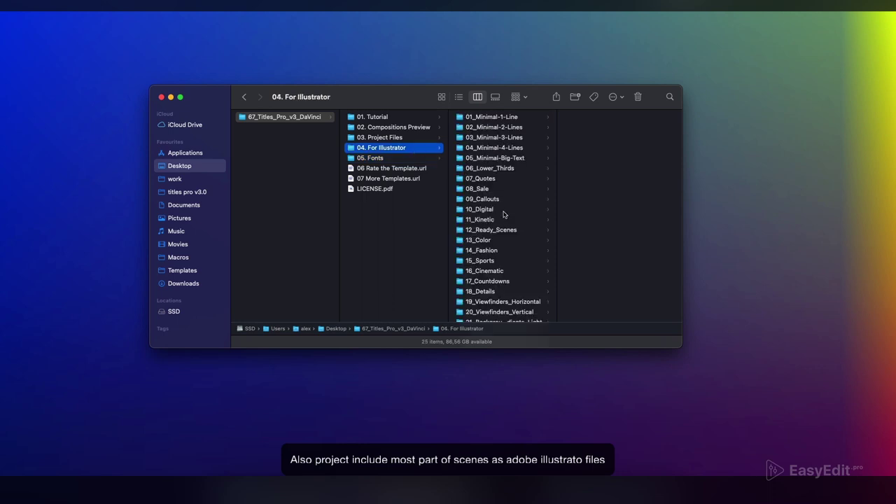
pyautogui.scroll(-3, 504, 220)
pyautogui.scroll(3, 504, 231)
pyautogui.click(502, 119)
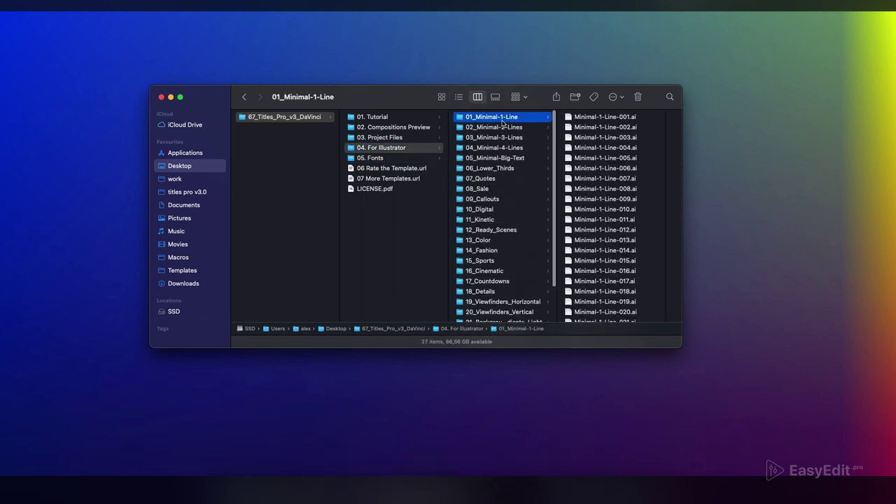
pyautogui.click(503, 133)
pyautogui.click(506, 168)
pyautogui.click(393, 158)
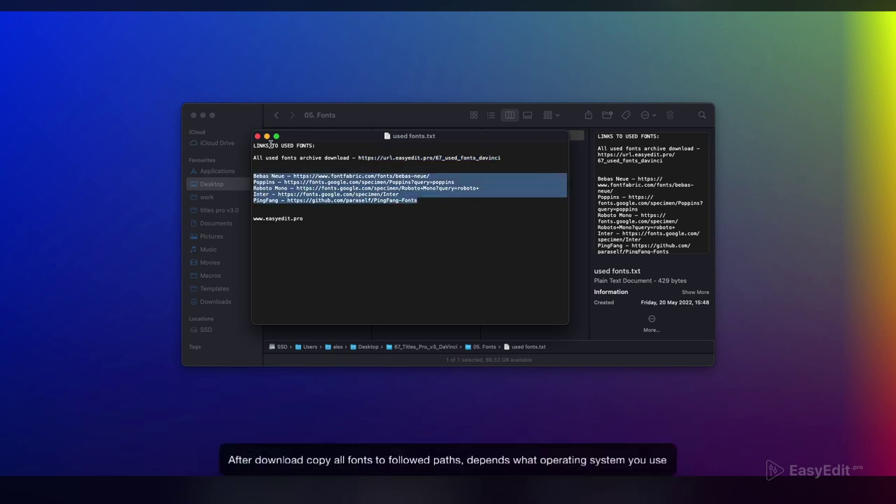
# - Close used fonts.txt after reading the font download links
pyautogui.click(258, 137)
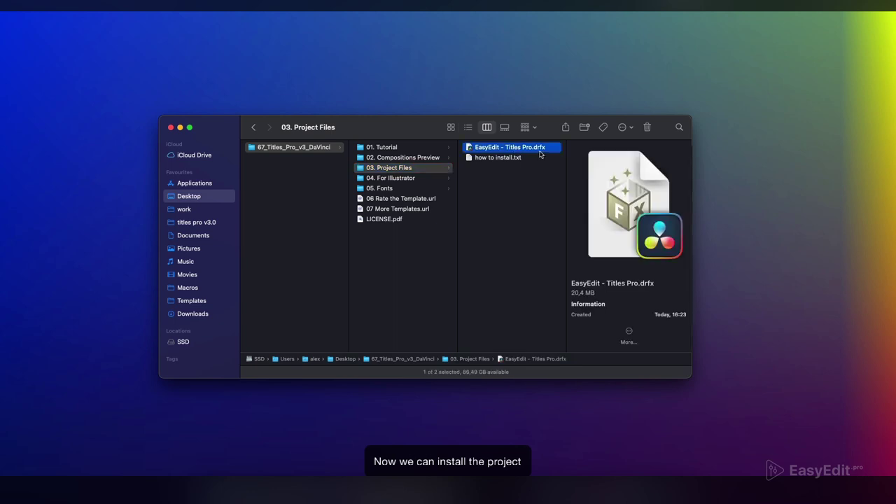
# - Open EasyEdit - Titles Pro.drfx from its context menu to launch DaVinci Resolve
pyautogui.rightClick(540, 150)
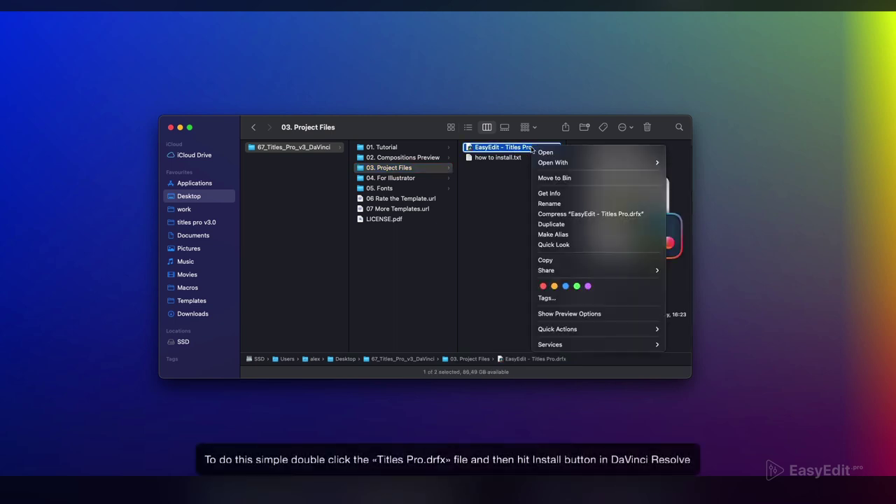
pyautogui.click(569, 152)
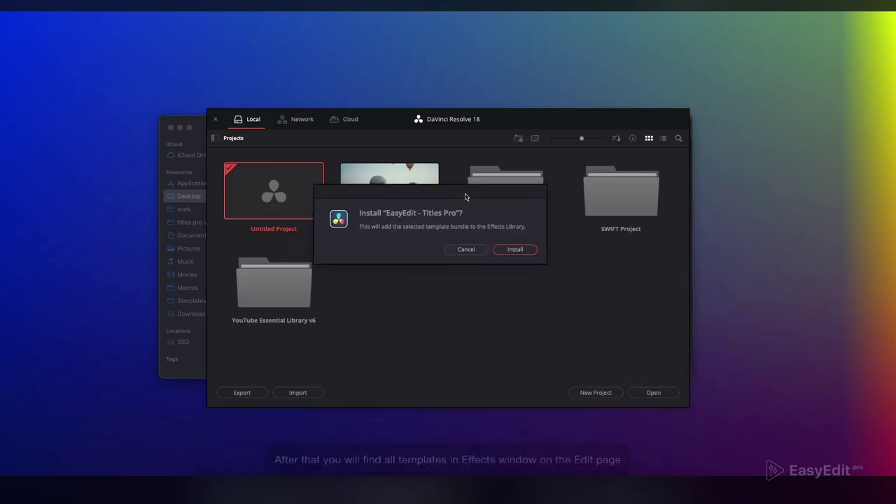
# - Install the EasyEdit - Titles Pro bundle and create Untitled Project 1 with the default name
pyautogui.click(517, 245)
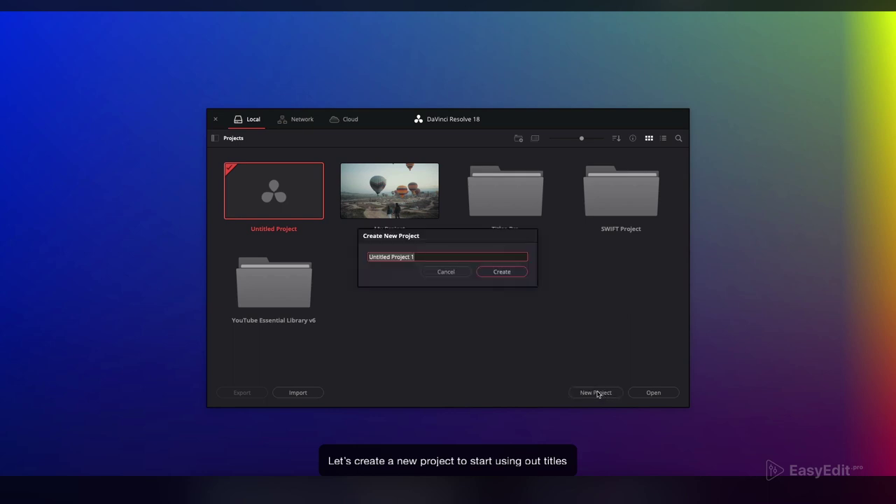
pyautogui.click(512, 276)
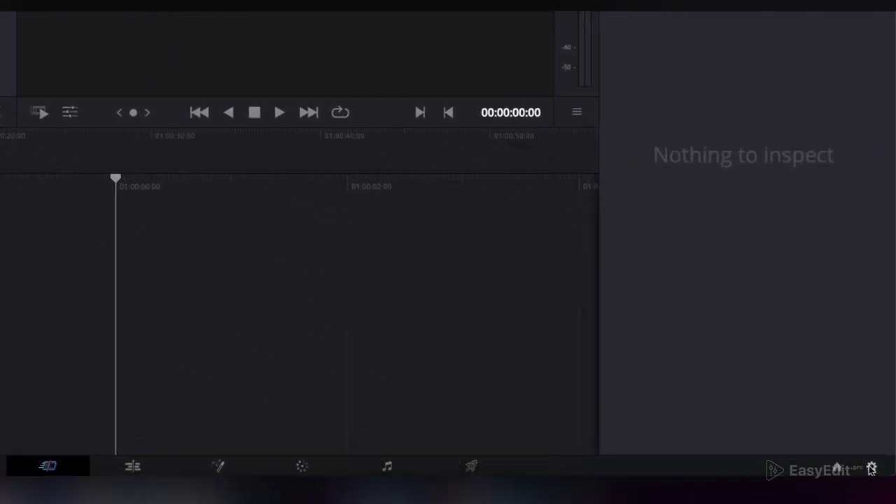
# - Change the Master Settings timeline resolution to 3840 x 2160 Ultra HD, keeping 24 fps
pyautogui.click(871, 468)
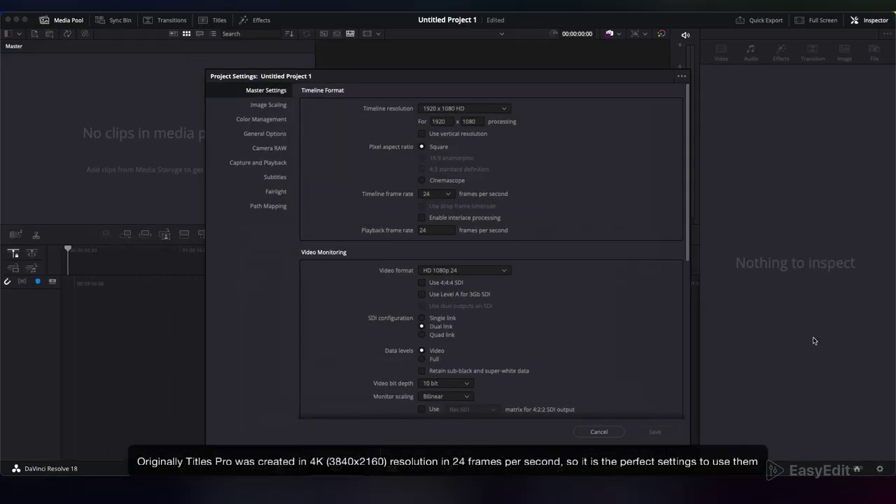
pyautogui.click(459, 107)
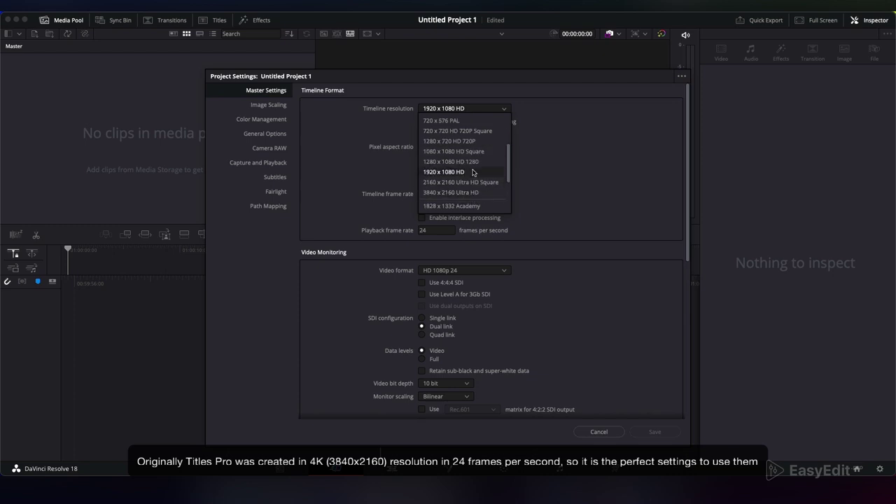
pyautogui.click(473, 192)
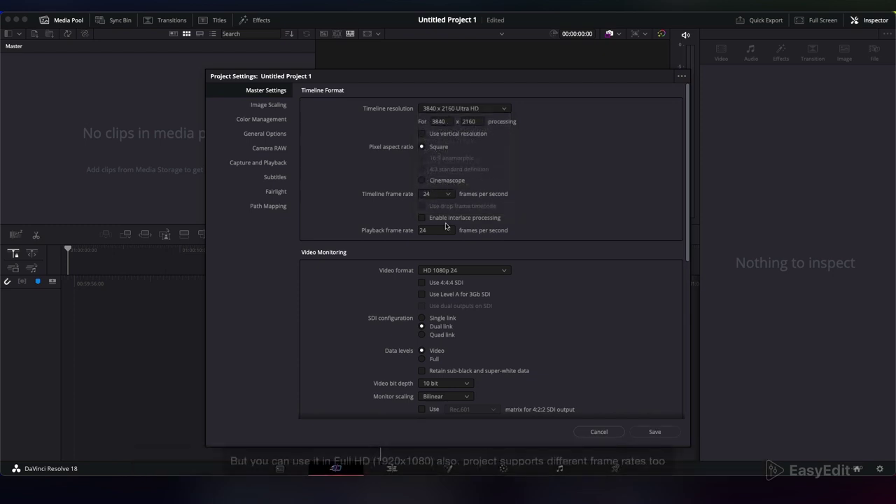
pyautogui.moveTo(476, 79); pyautogui.dragTo(474, 66)
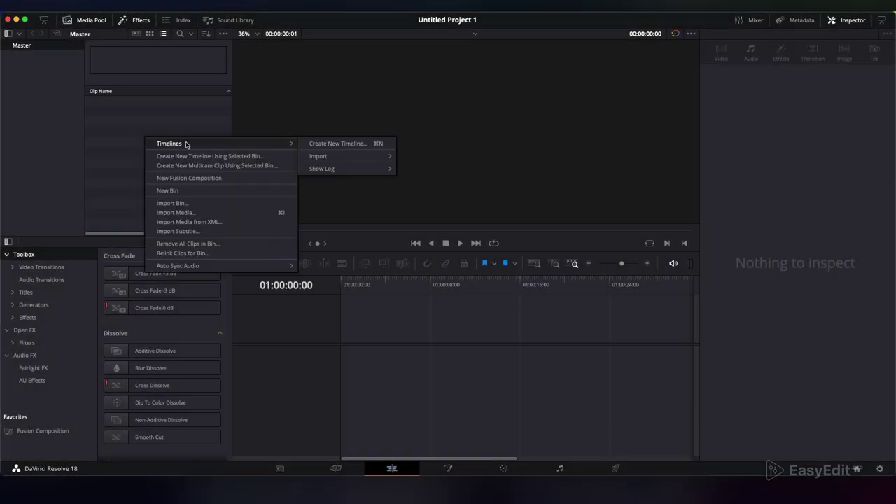
# - Create Timeline 1 from the Media Pool, then hide and reshow the Effects panel
pyautogui.click(317, 145)
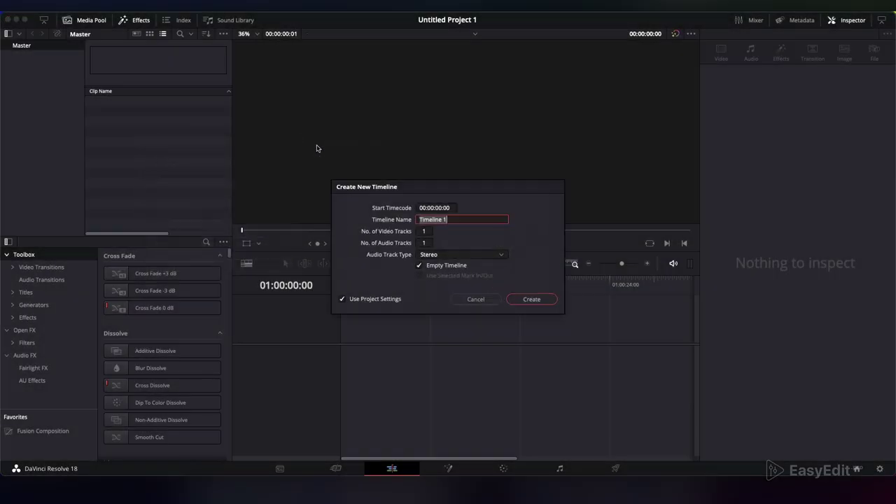
pyautogui.click(527, 299)
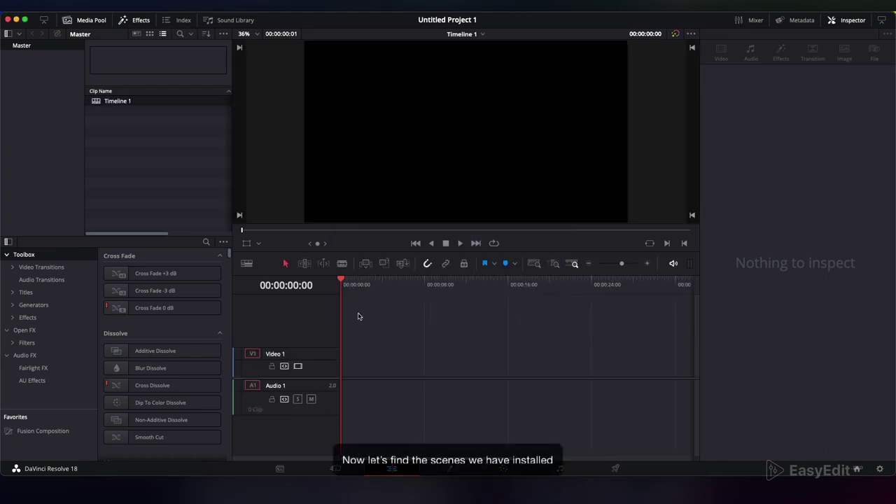
pyautogui.click(138, 22)
pyautogui.click(139, 21)
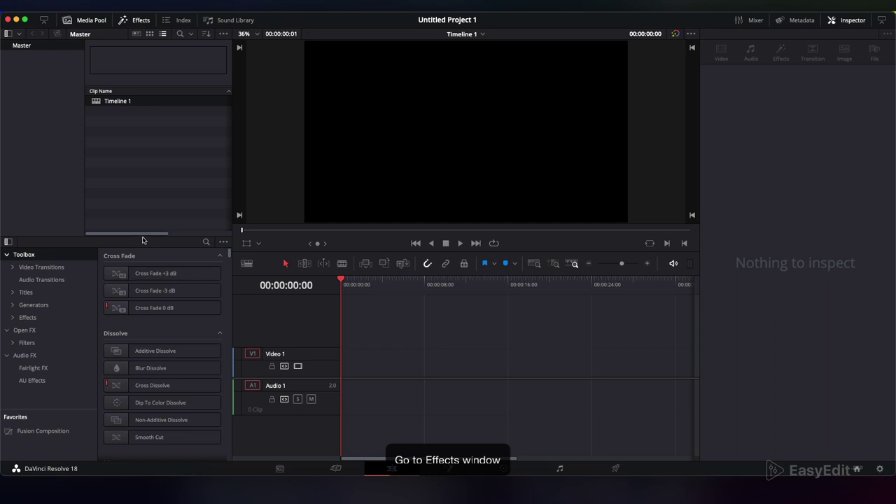
# - Expand Titles > EasyEdit - Titles Pro v3.0 and widen the Effects panel
pyautogui.click(13, 293)
pyautogui.click(63, 306)
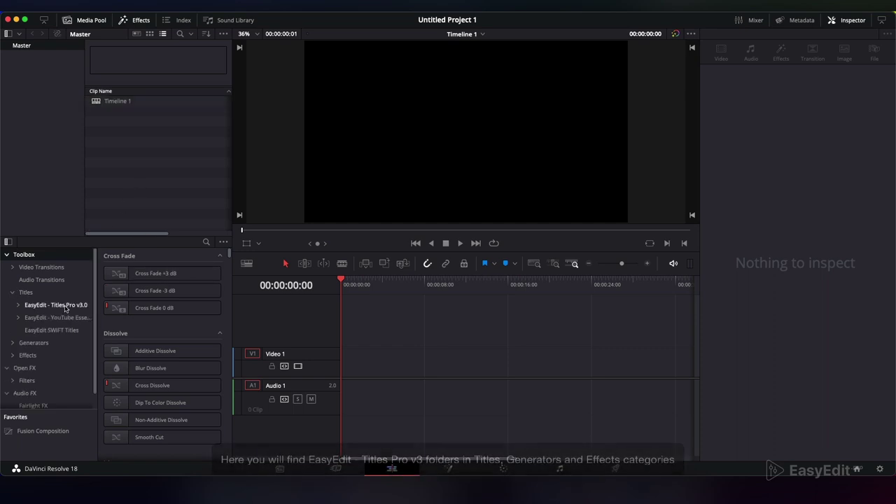
pyautogui.click(18, 306)
pyautogui.scroll(-8, 47, 322)
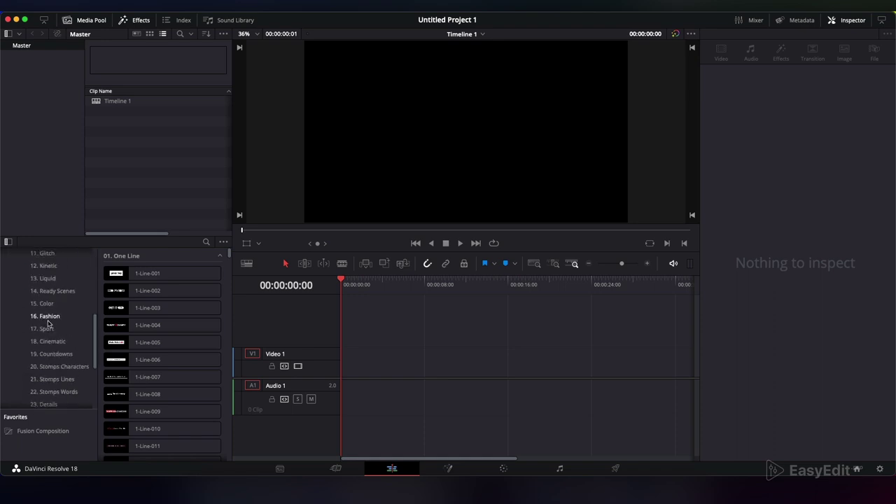
pyautogui.click(68, 19)
pyautogui.scroll(5, 63, 105)
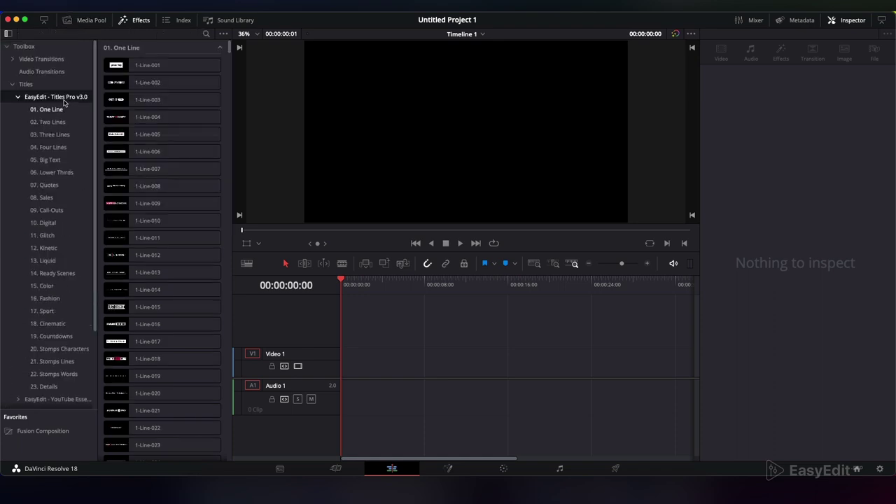
# - Browse the Two Lines, Four Lines, Lower Thirds, Digital and Liquid categories, then preview Ready Scenes templates
pyautogui.click(49, 122)
pyautogui.click(50, 147)
pyautogui.click(55, 172)
pyautogui.click(49, 223)
pyautogui.click(56, 258)
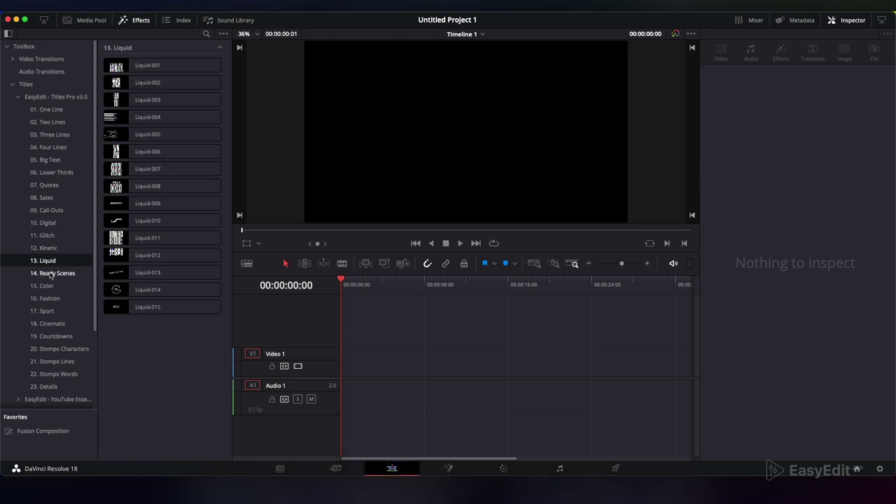
pyautogui.click(50, 273)
pyautogui.moveTo(172, 186)
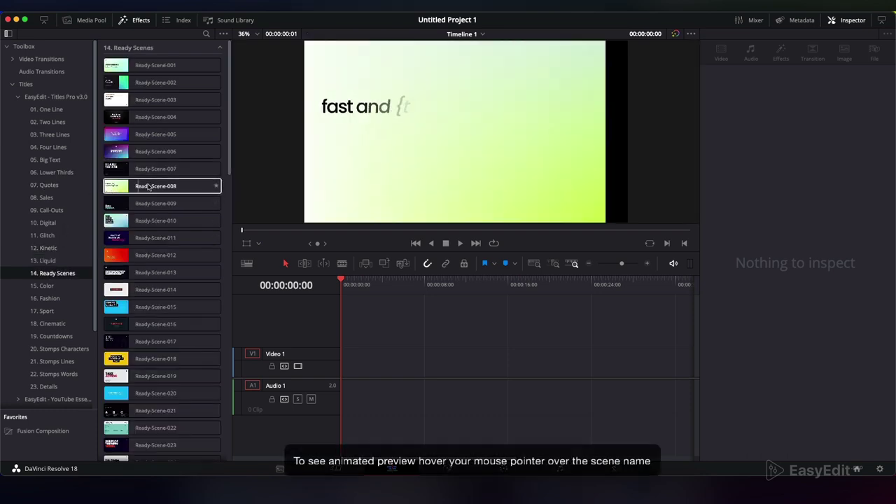
pyautogui.moveTo(166, 273)
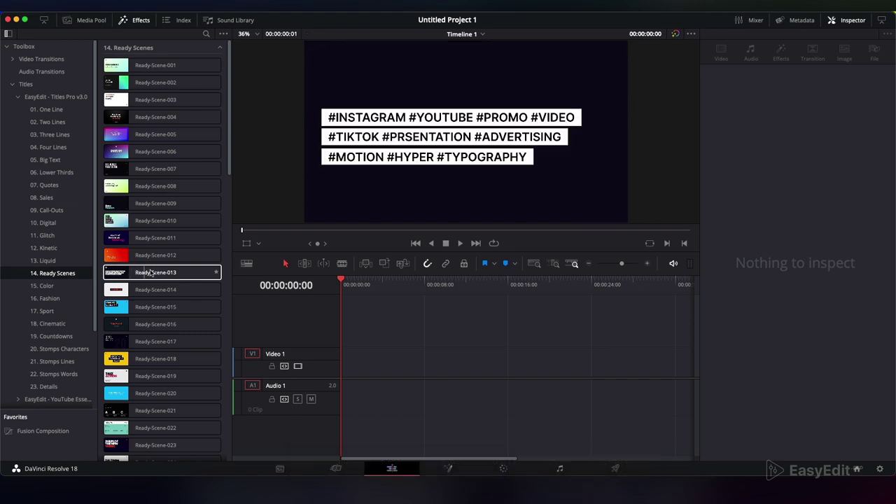
pyautogui.moveTo(166, 324)
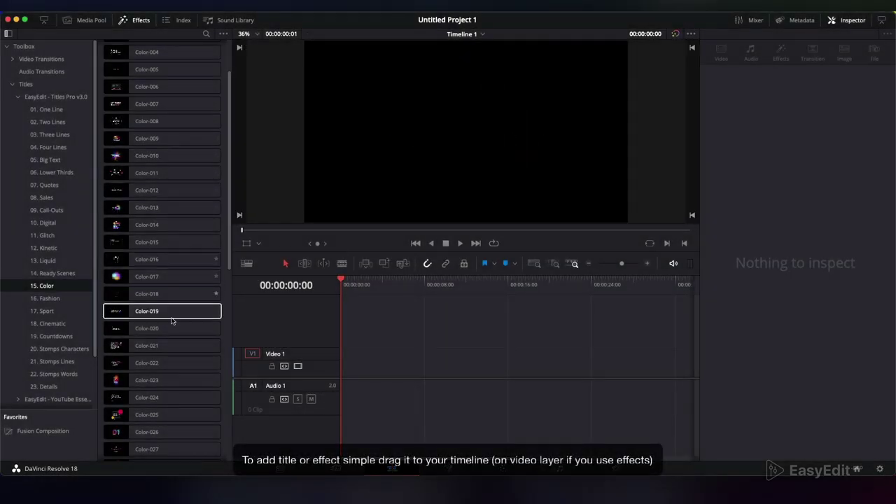
# - Drop Color-042 onto Video 1 and extend its right edge, scrubbing to preview the animation
pyautogui.scroll(-5, 168, 294)
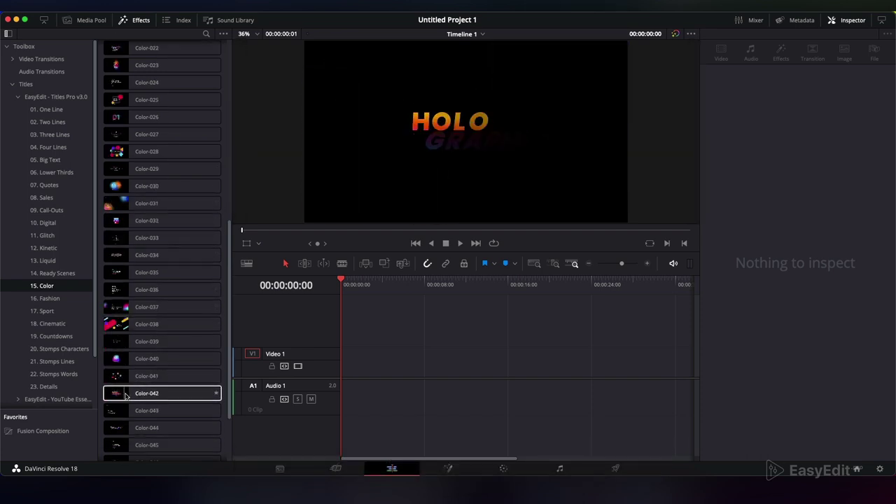
pyautogui.moveTo(177, 399); pyautogui.dragTo(348, 359)
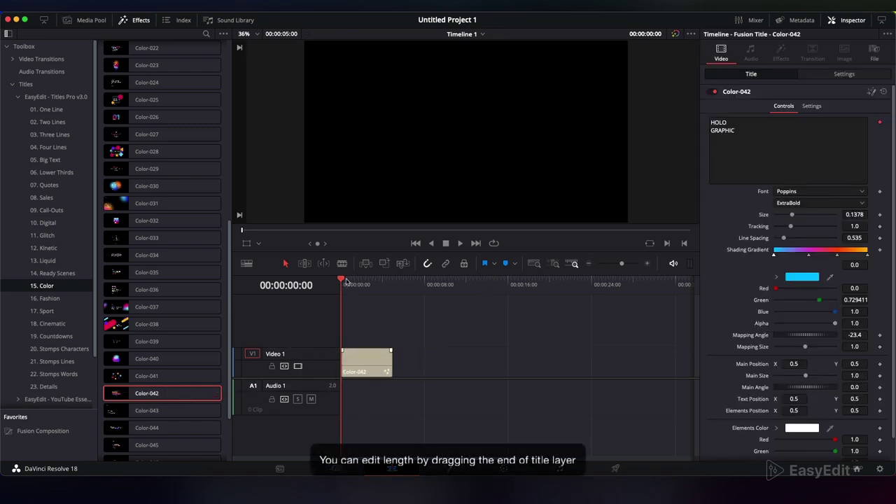
pyautogui.moveTo(346, 280); pyautogui.dragTo(363, 282)
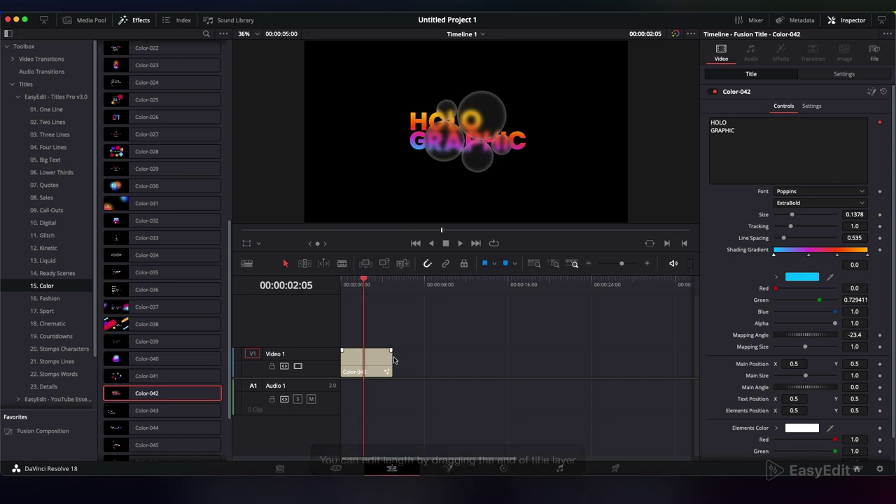
pyautogui.moveTo(391, 360); pyautogui.dragTo(573, 361)
pyautogui.moveTo(381, 282); pyautogui.dragTo(496, 281)
# - Replace the HOLO GRAPHIC title text with 'EDIT TEXT AS YOU LIKE'
pyautogui.click(462, 360)
pyautogui.moveTo(738, 131); pyautogui.dragTo(703, 119)
pyautogui.write('EDIT TEXT')
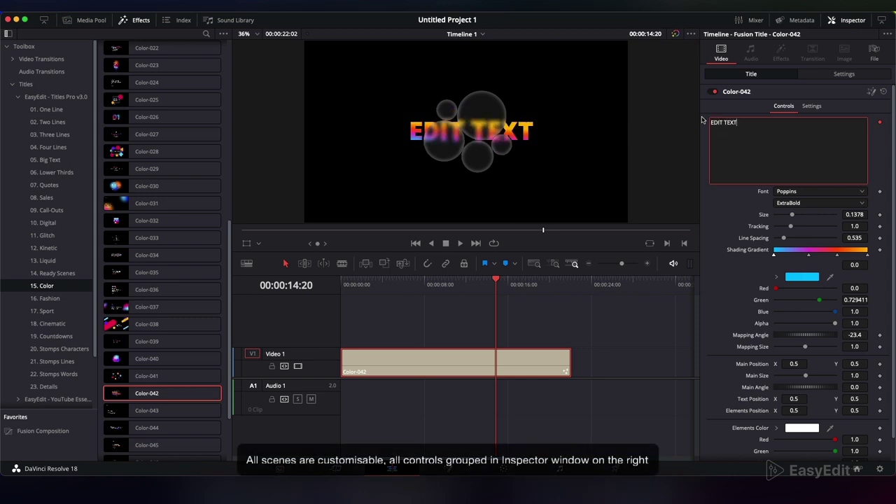
pyautogui.write(' AS YOU LIKE')
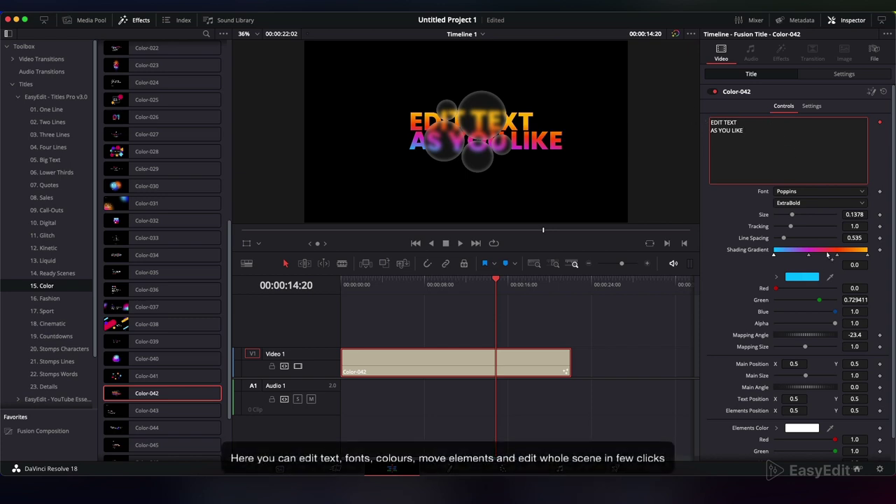
pyautogui.click(772, 256)
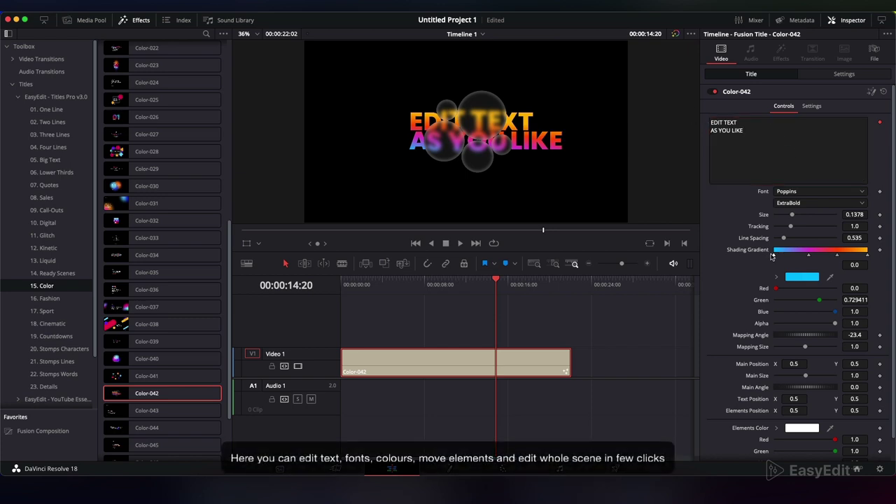
# - Change the Shading Gradient stop colour, trying yellow before settling on green
pyautogui.click(805, 277)
pyautogui.moveTo(681, 256); pyautogui.dragTo(683, 284)
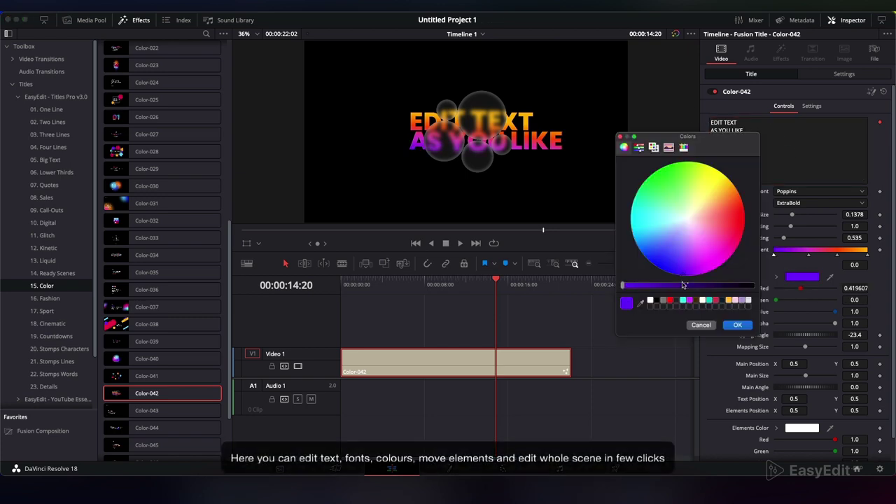
pyautogui.click(721, 175)
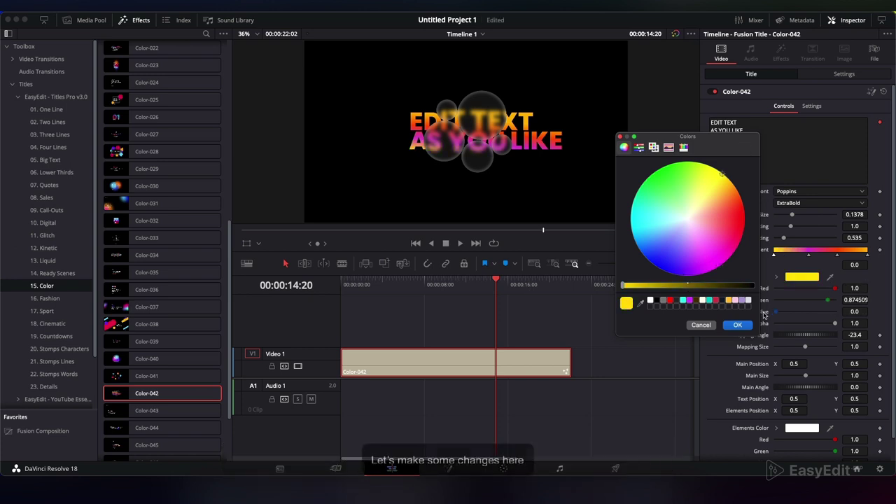
pyautogui.click(737, 325)
pyautogui.click(802, 277)
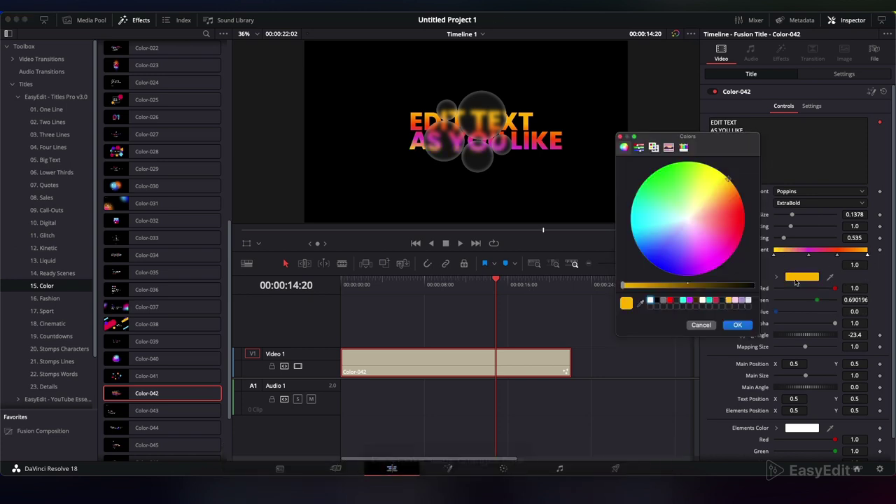
pyautogui.moveTo(677, 234); pyautogui.dragTo(691, 180)
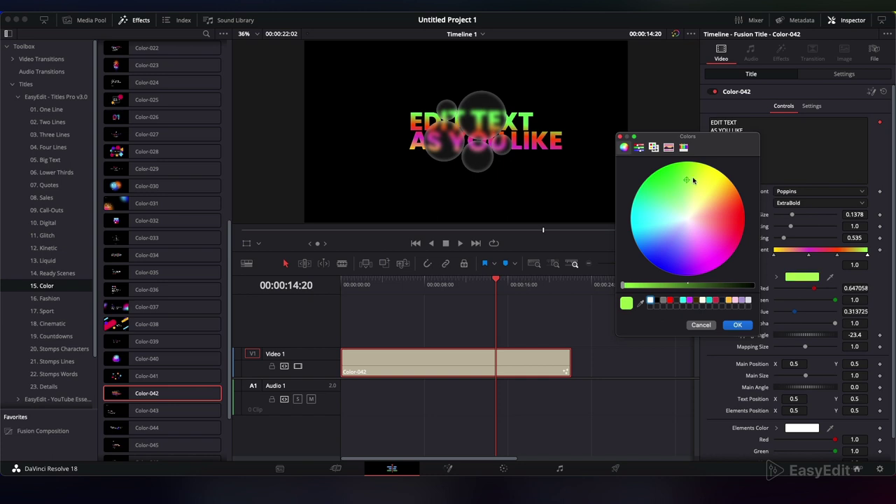
pyautogui.click(737, 325)
# - Adjust Main Position, Main Size and Main Angle to shift the title lower left, then preview it
pyautogui.scroll(-2, 741, 303)
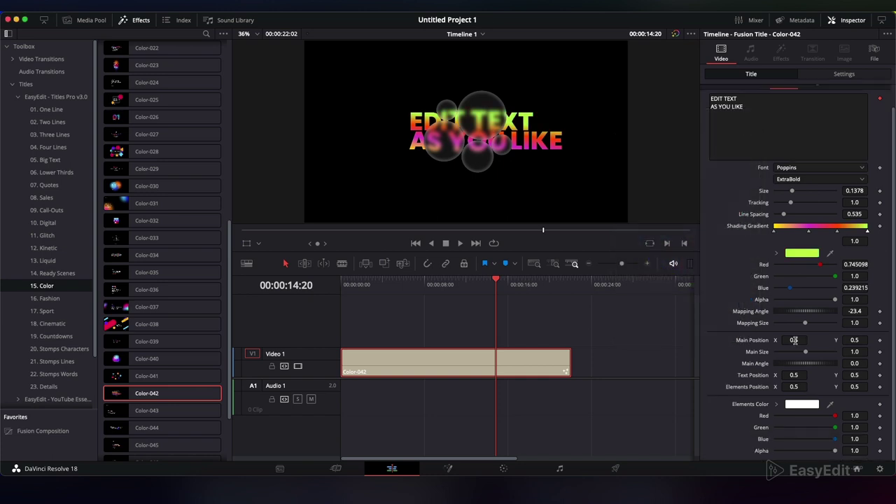
pyautogui.moveTo(793, 339); pyautogui.dragTo(759, 340)
pyautogui.moveTo(855, 340); pyautogui.dragTo(804, 364)
pyautogui.moveTo(353, 291); pyautogui.dragTo(412, 300)
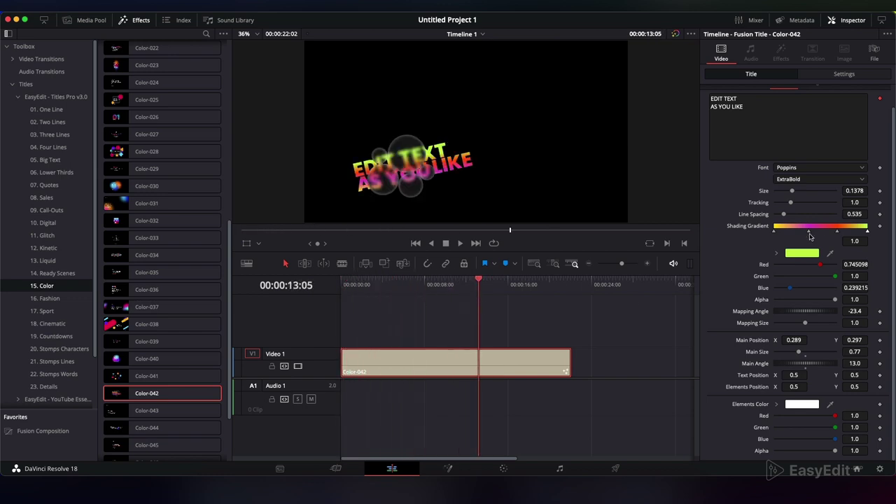
pyautogui.scroll(2, 775, 303)
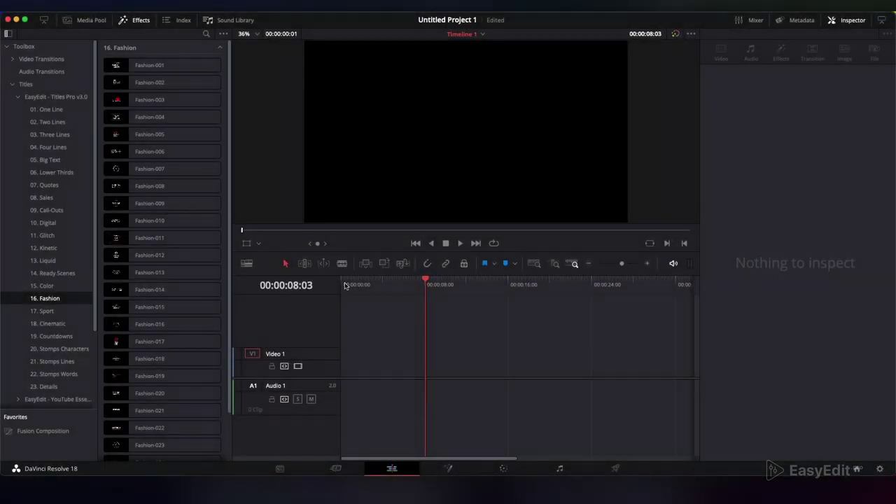
# - Add Fashion-008 at the timeline start, play it, and stretch the clip to about 13 seconds
pyautogui.press('Home')
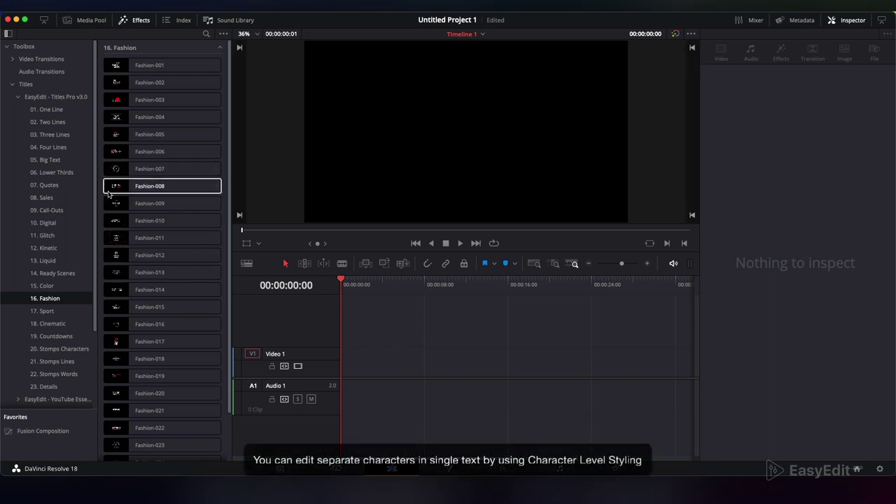
pyautogui.moveTo(146, 188); pyautogui.dragTo(343, 364)
pyautogui.press('space')
pyautogui.press('space')
pyautogui.click(392, 371)
pyautogui.moveTo(413, 366); pyautogui.dragTo(484, 373)
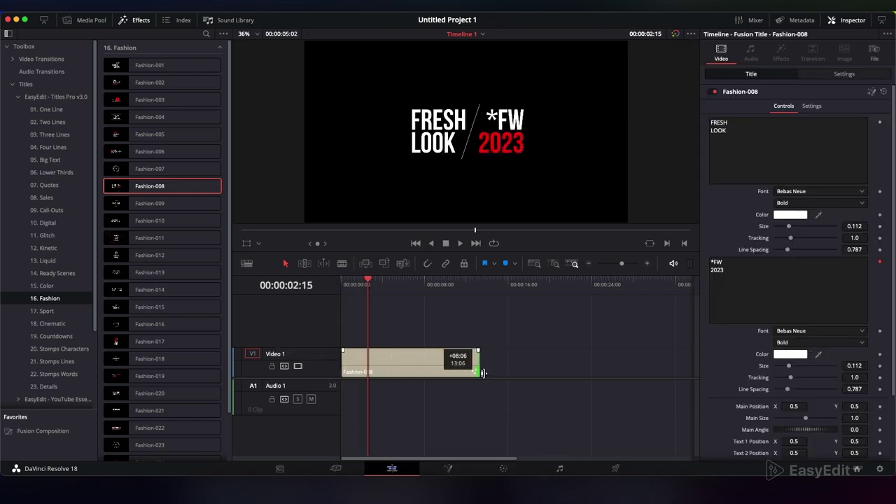
pyautogui.press('space')
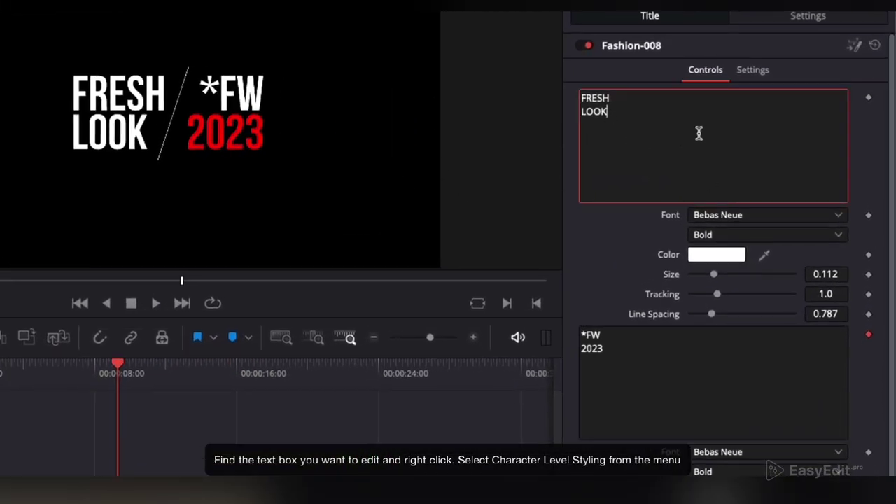
# - Insert Character Level Styling on the FRESH LOOK text of the Fashion-008 title from its context menu
pyautogui.rightClick(641, 149)
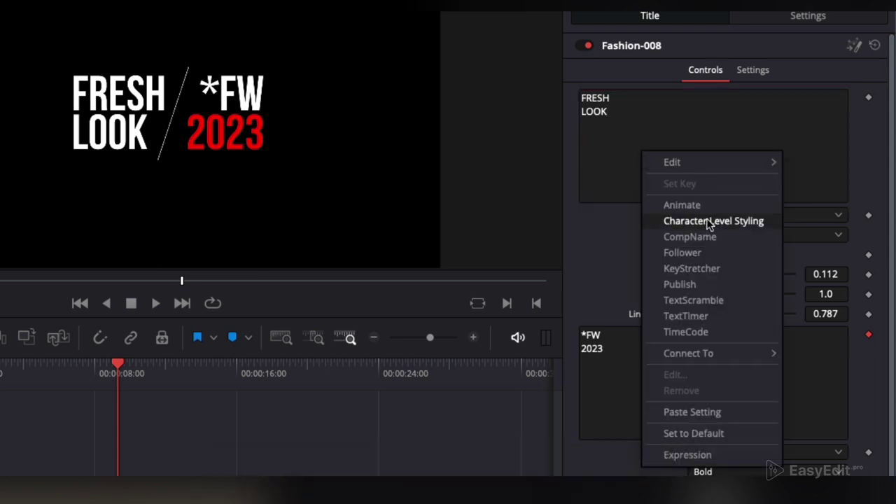
pyautogui.click(751, 220)
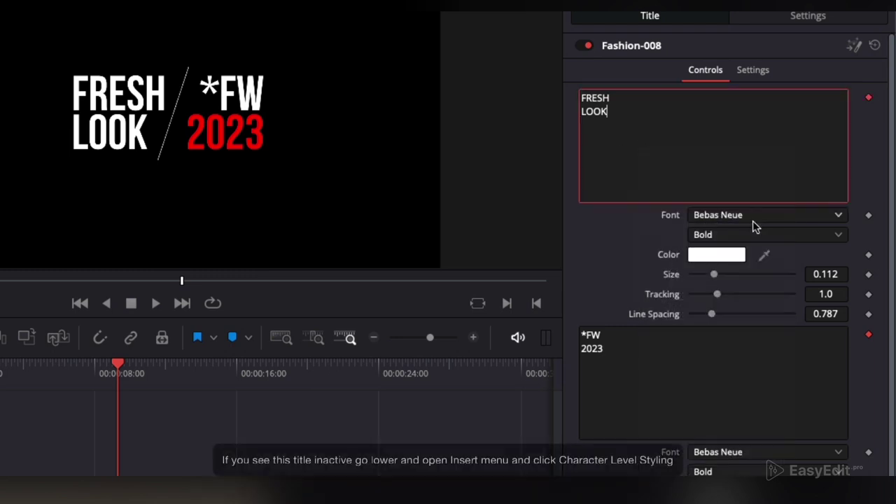
pyautogui.rightClick(684, 356)
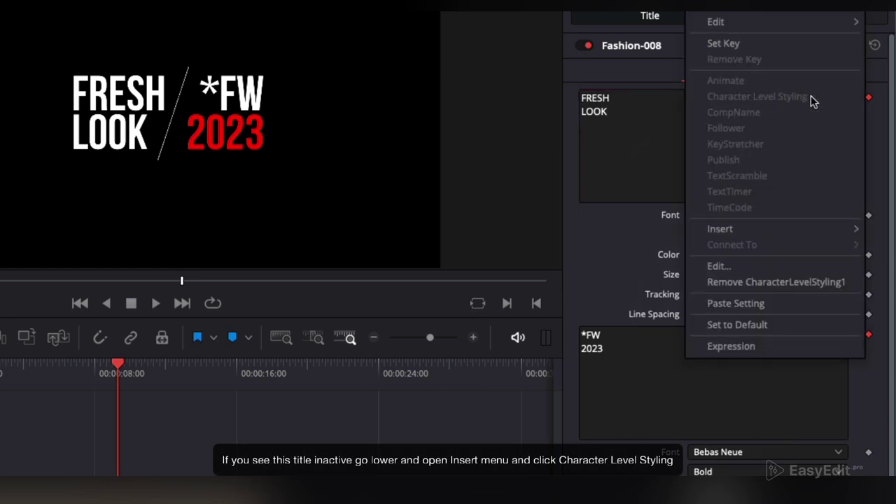
pyautogui.moveTo(732, 230)
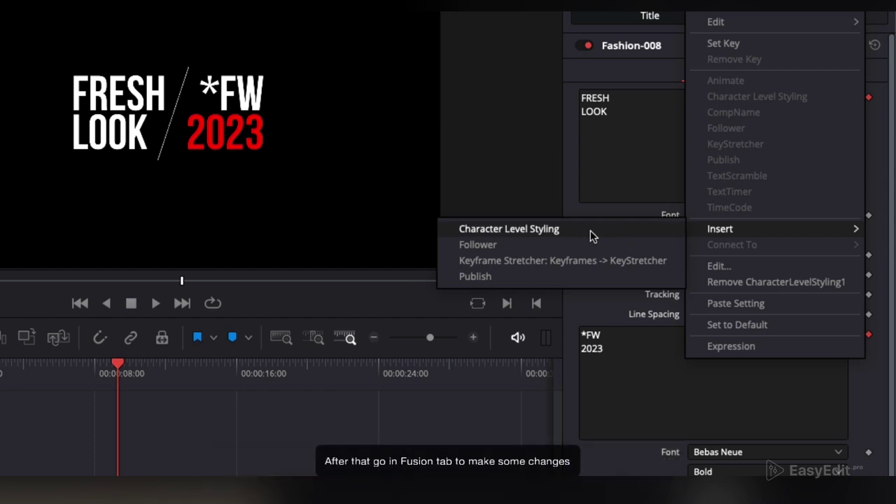
pyautogui.click(595, 232)
pyautogui.click(654, 171)
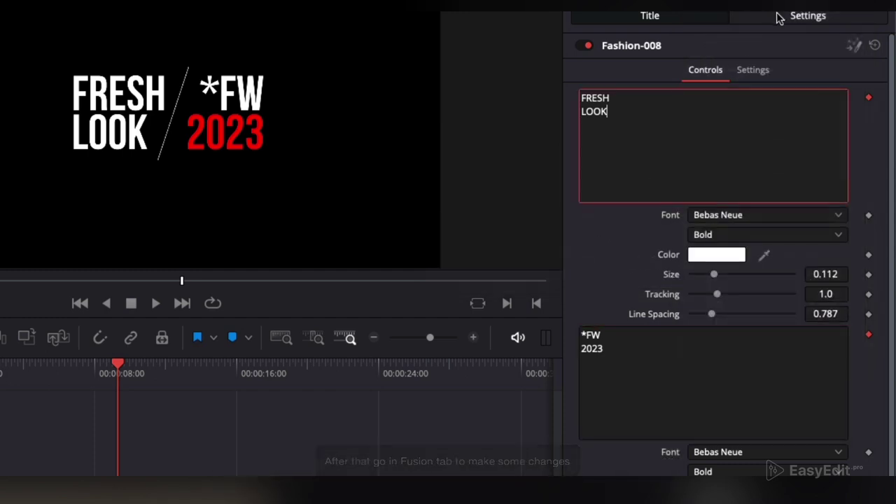
# - Open the Fashion-008 title in Fusion and show the Fashion title node's settings
pyautogui.click(854, 46)
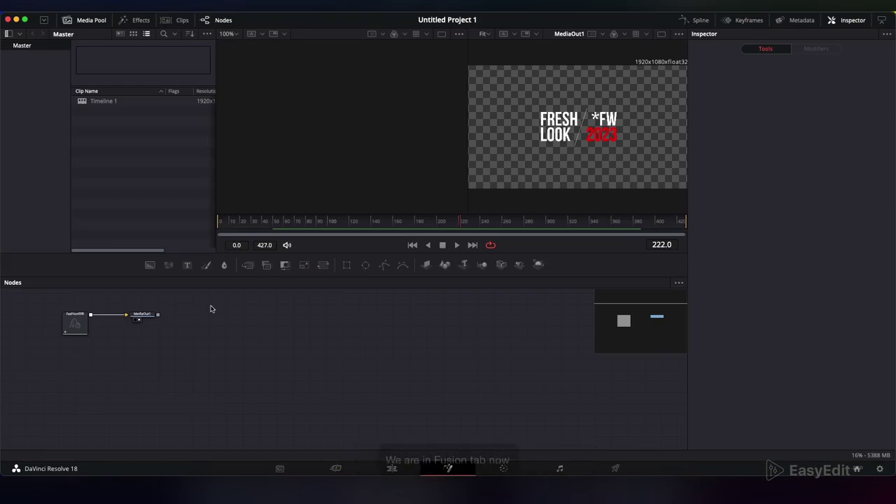
pyautogui.moveTo(77, 354); pyautogui.dragTo(134, 378)
pyautogui.click(135, 350)
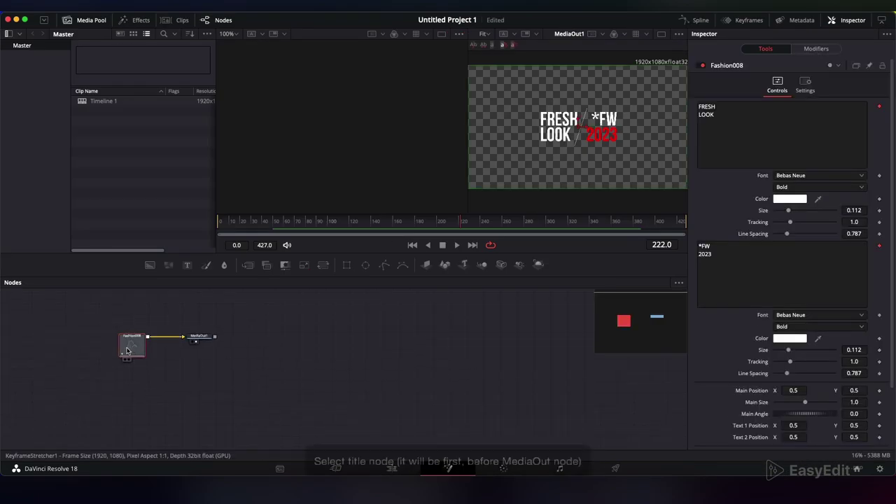
# - Switch to a single large viewer, select the letters of FRESH, and open the font style choices
pyautogui.click(661, 34)
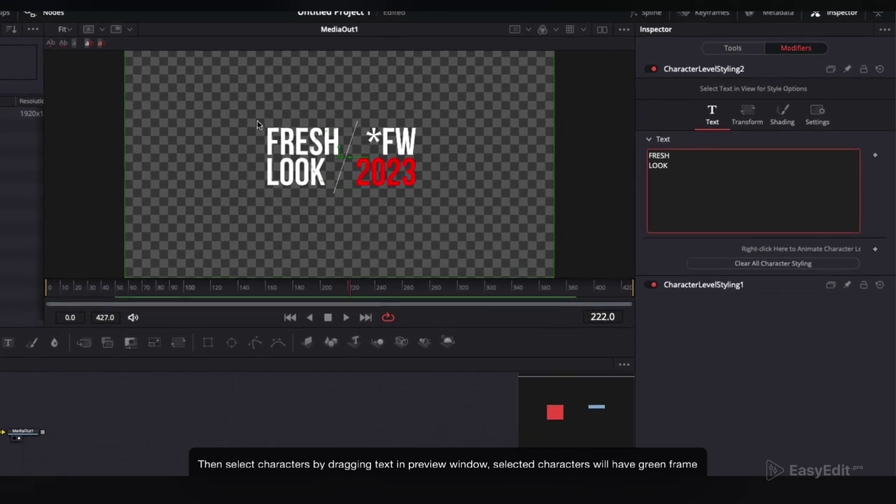
pyautogui.moveTo(283, 118); pyautogui.dragTo(323, 144)
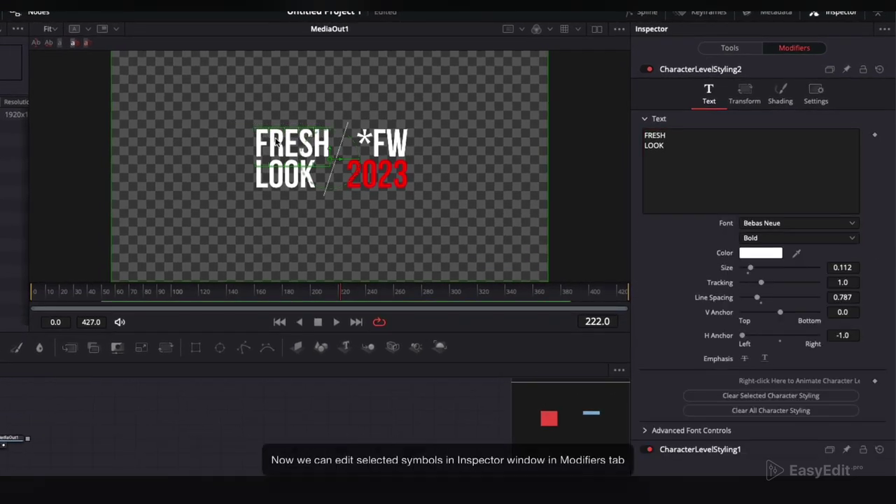
pyautogui.click(773, 239)
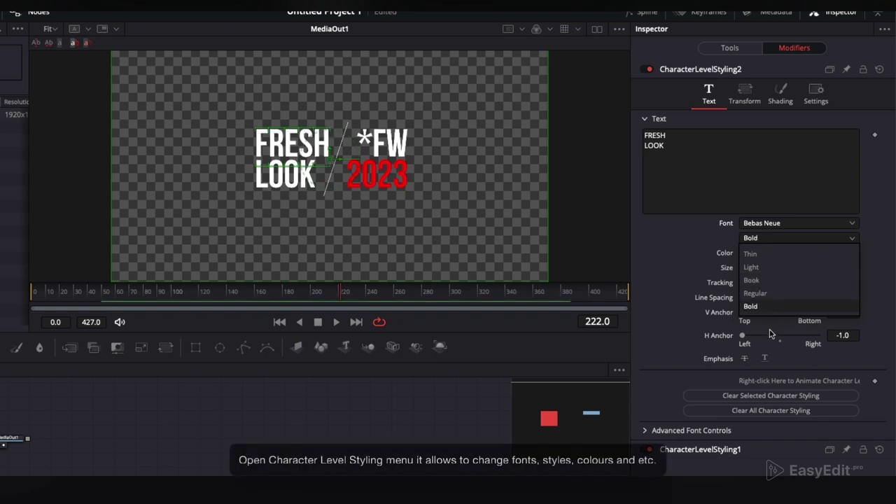
# - Make FRESH bold and colour it a light yellow-orange
pyautogui.click(750, 306)
pyautogui.click(754, 253)
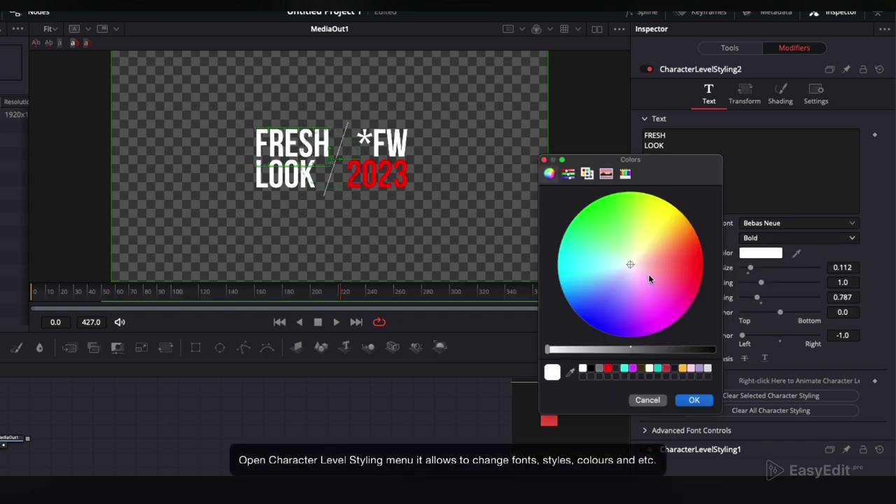
pyautogui.click(620, 276)
pyautogui.click(684, 241)
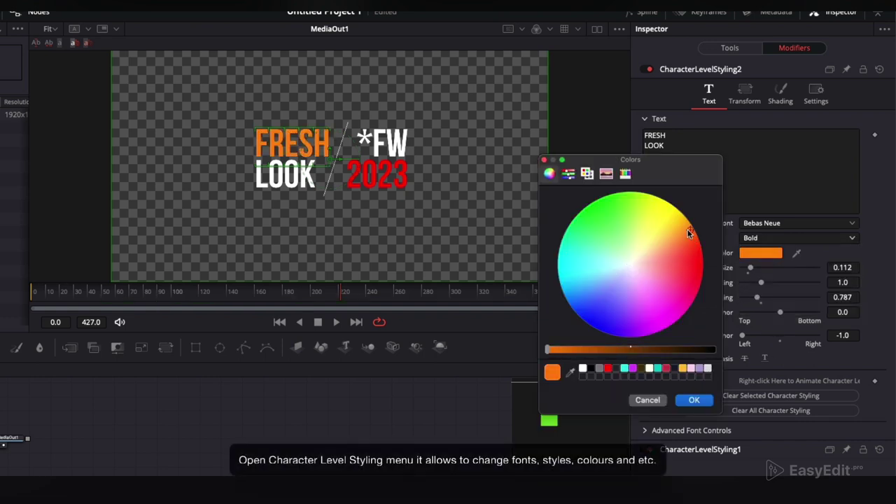
pyautogui.moveTo(685, 229); pyautogui.dragTo(678, 228)
pyautogui.click(694, 399)
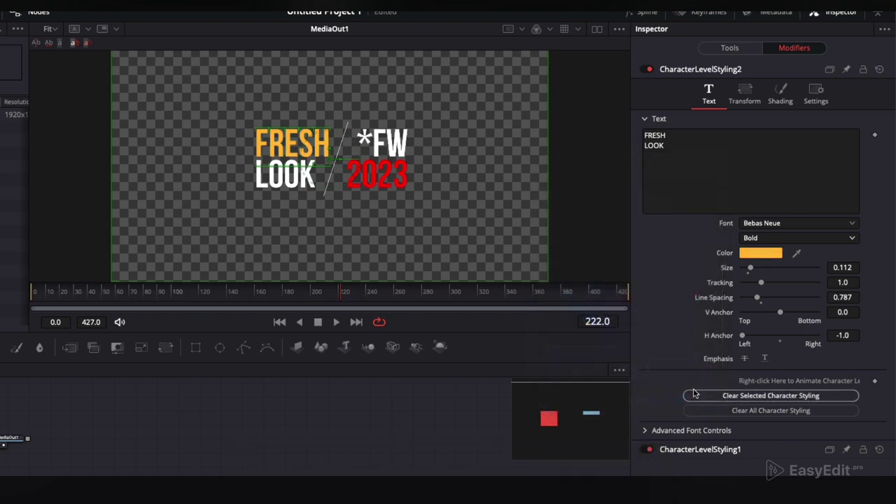
# - Keep FRESH in Bebas Neue, review the Shading and position settings, then return to the Edit page
pyautogui.click(818, 223)
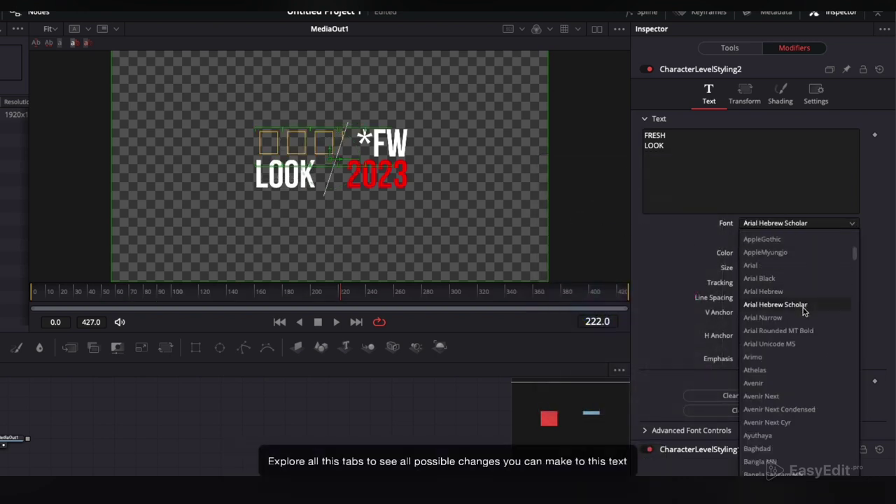
pyautogui.click(770, 462)
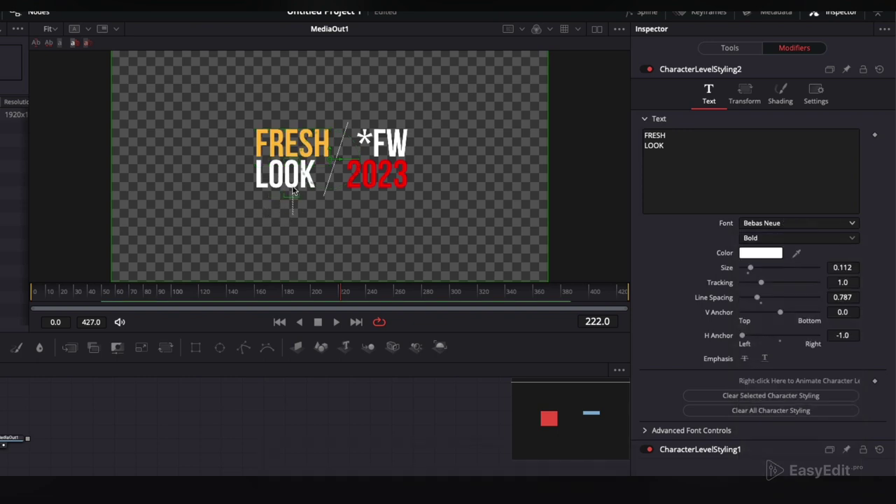
pyautogui.click(793, 92)
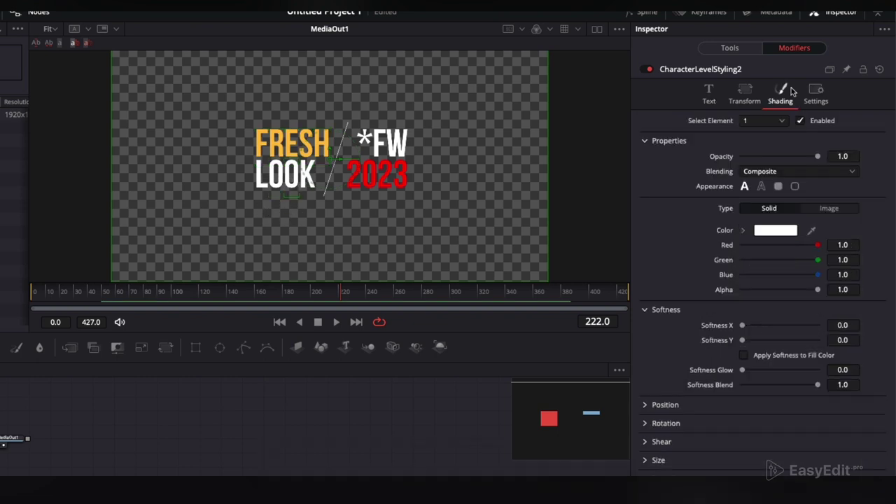
pyautogui.click(645, 406)
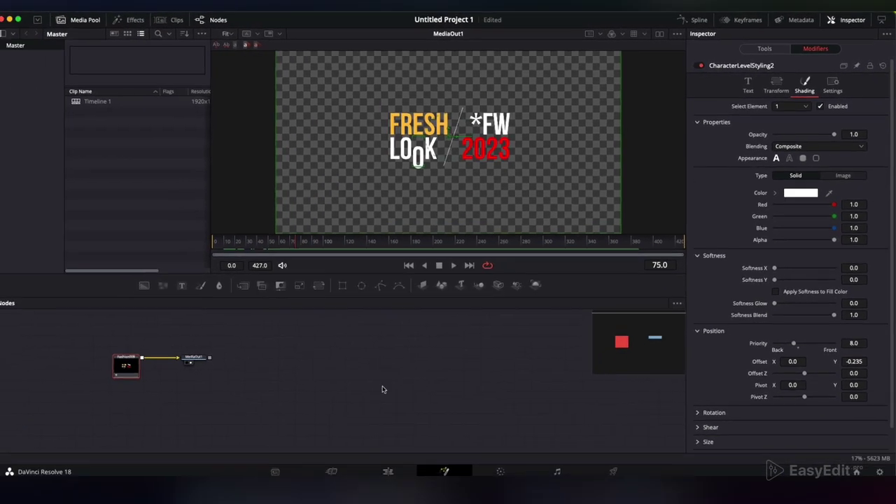
pyautogui.click(485, 399)
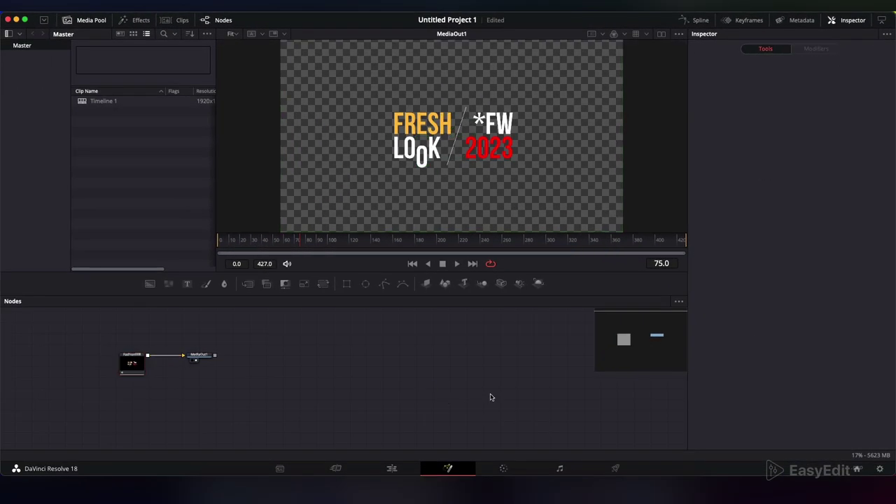
pyautogui.click(393, 468)
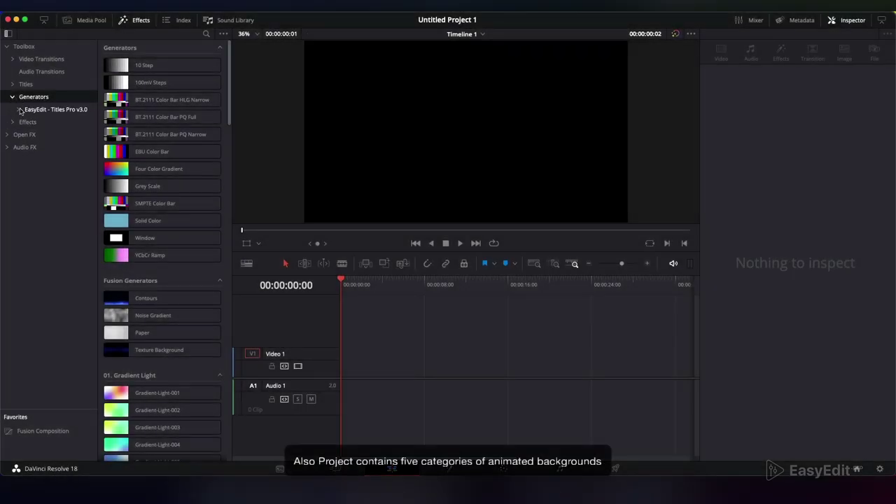
# - Browse the Titles Pro gradient backgrounds, previewing Gradient-Light-013 and Gradient-Dark-001
pyautogui.click(21, 111)
pyautogui.click(18, 110)
pyautogui.click(140, 273)
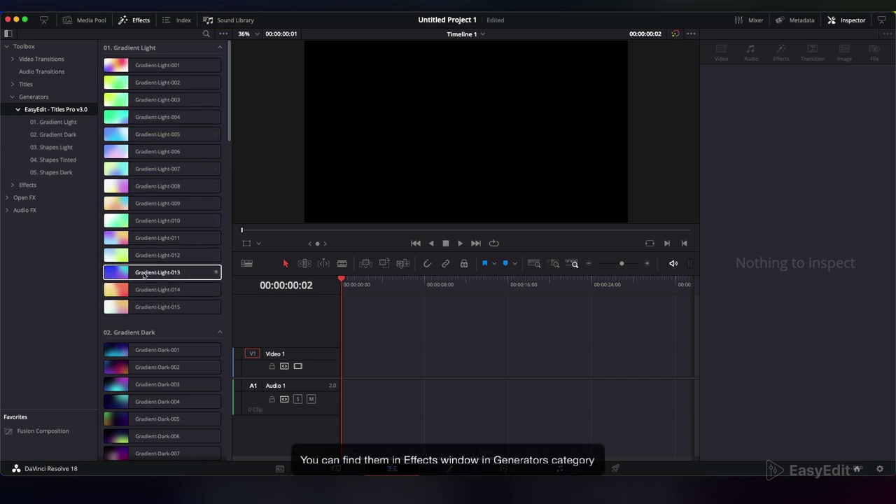
pyautogui.click(142, 351)
pyautogui.scroll(-5, 142, 350)
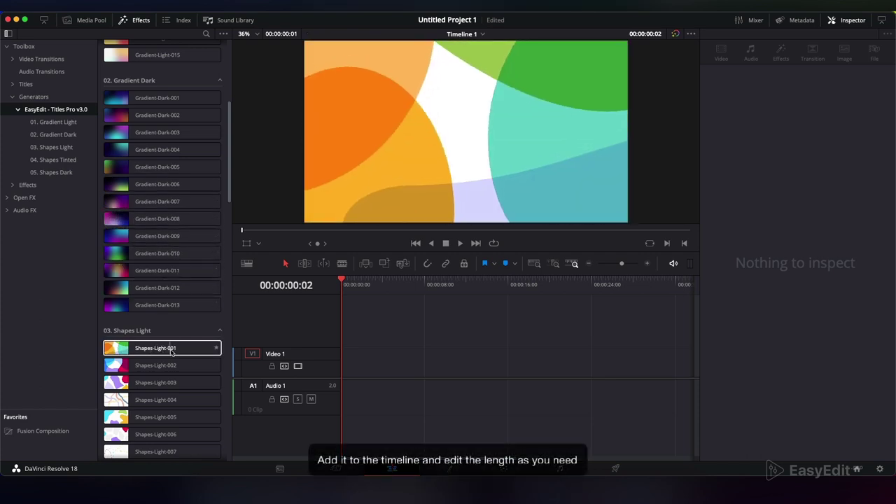
# - Place Gradient-Dark-012 on Video 1, preview it, and stretch it to about 1:27
pyautogui.moveTo(124, 297); pyautogui.dragTo(353, 397)
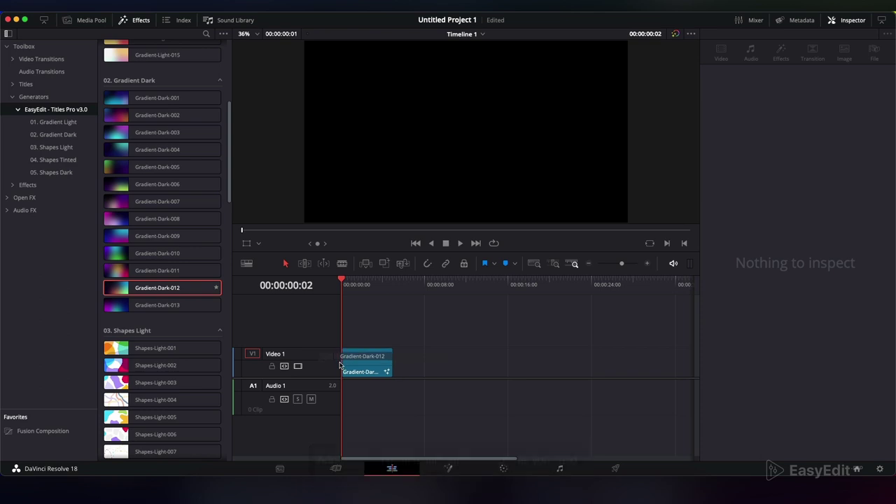
pyautogui.moveTo(352, 285); pyautogui.dragTo(362, 286)
pyautogui.press('space')
pyautogui.moveTo(388, 361); pyautogui.dragTo(690, 360)
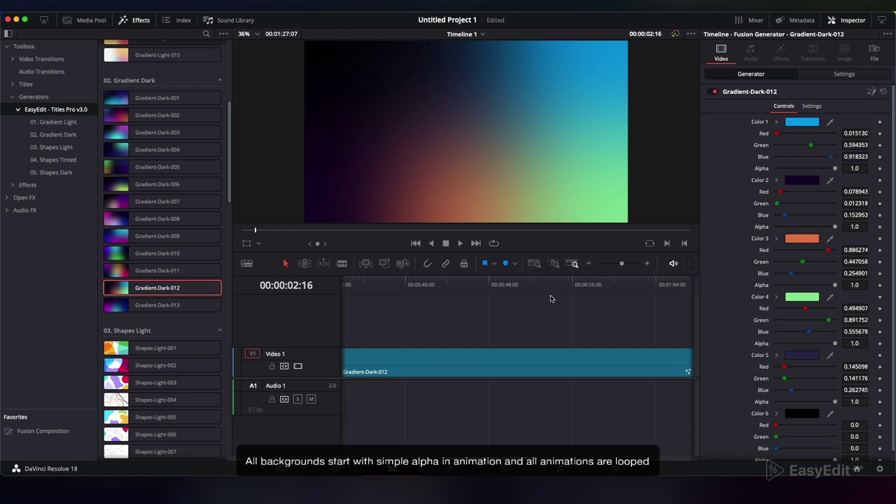
pyautogui.click(534, 263)
pyautogui.moveTo(347, 287); pyautogui.dragTo(441, 308)
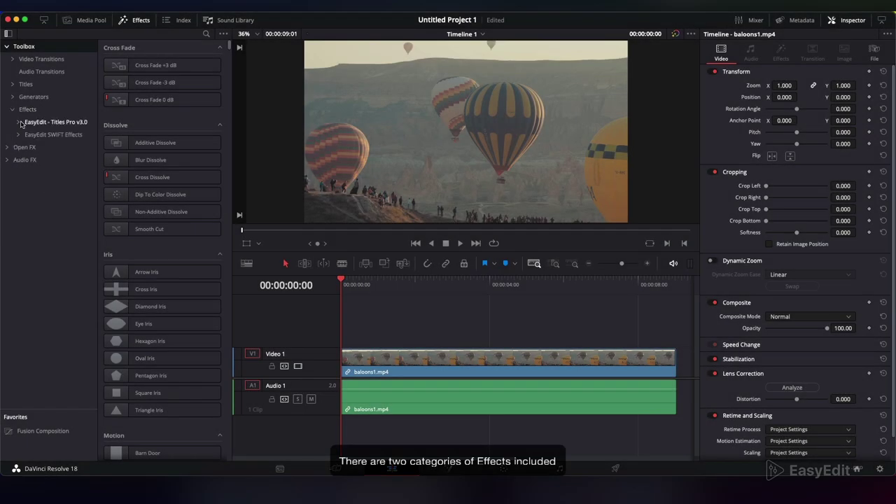
# - Apply Viewfinder-H-013 from 01. Viewfinder Horizontal to the balloons clip and show its settings
pyautogui.click(44, 134)
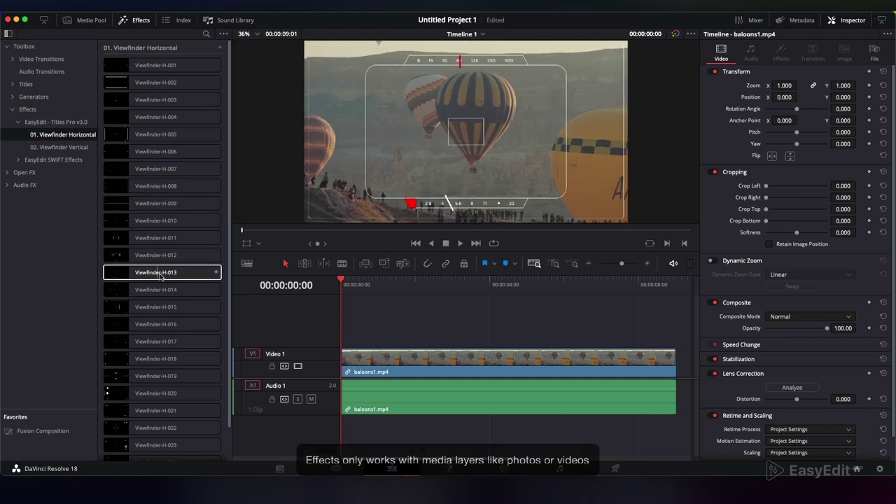
pyautogui.moveTo(157, 275); pyautogui.dragTo(409, 368)
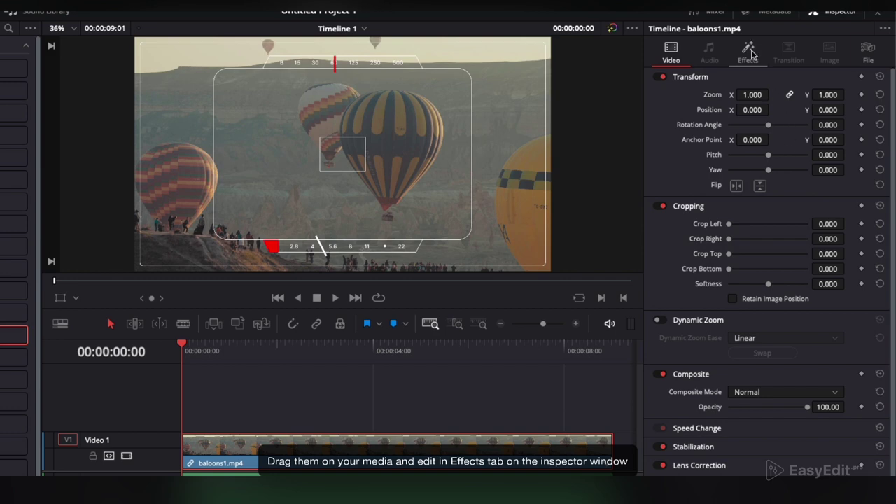
pyautogui.click(749, 54)
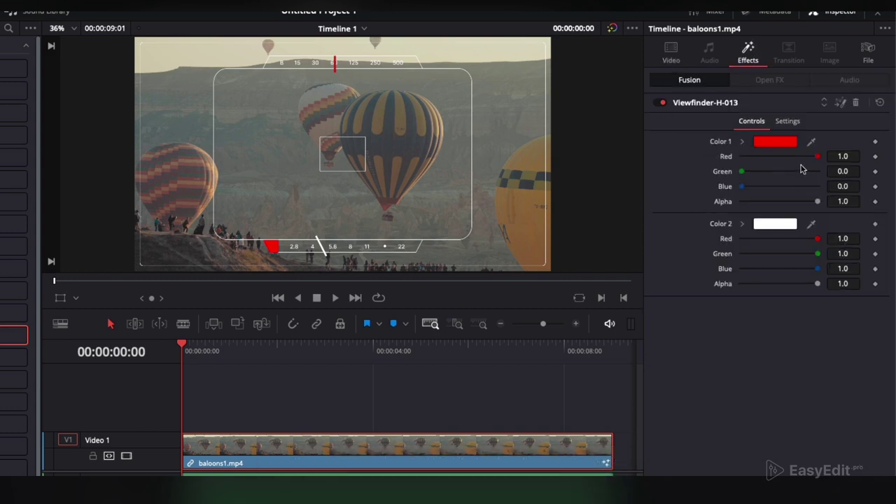
# - Try other viewfinder colours but cancel, keeping red and white, then scrub the clip
pyautogui.click(775, 141)
pyautogui.moveTo(584, 302); pyautogui.dragTo(625, 346)
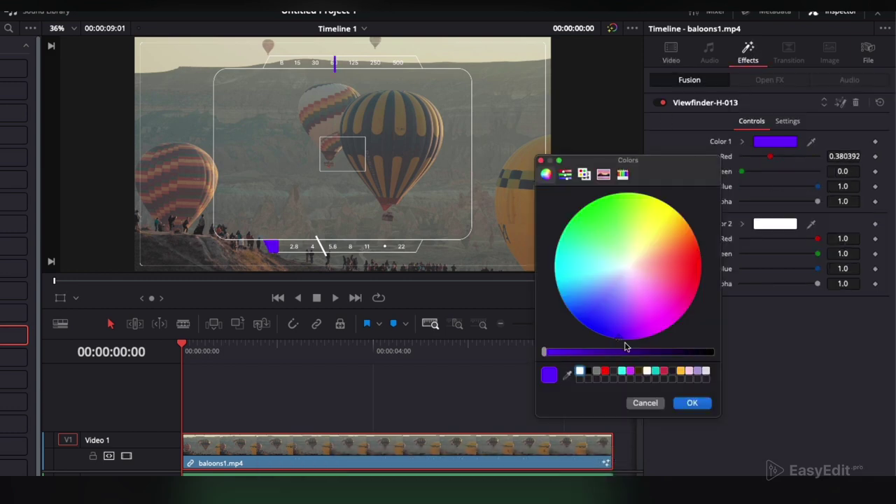
pyautogui.click(644, 403)
pyautogui.click(775, 224)
pyautogui.moveTo(669, 257); pyautogui.dragTo(561, 291)
pyautogui.click(645, 403)
pyautogui.moveTo(208, 354); pyautogui.dragTo(575, 367)
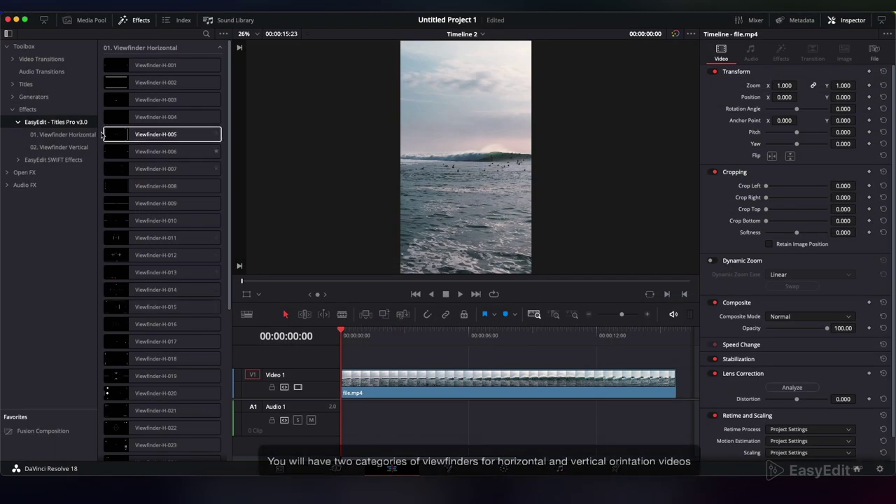
# - Drop Viewfinder-V-001 from 02. Viewfinder Vertical onto file.mp4, show its settings, and play it
pyautogui.click(63, 147)
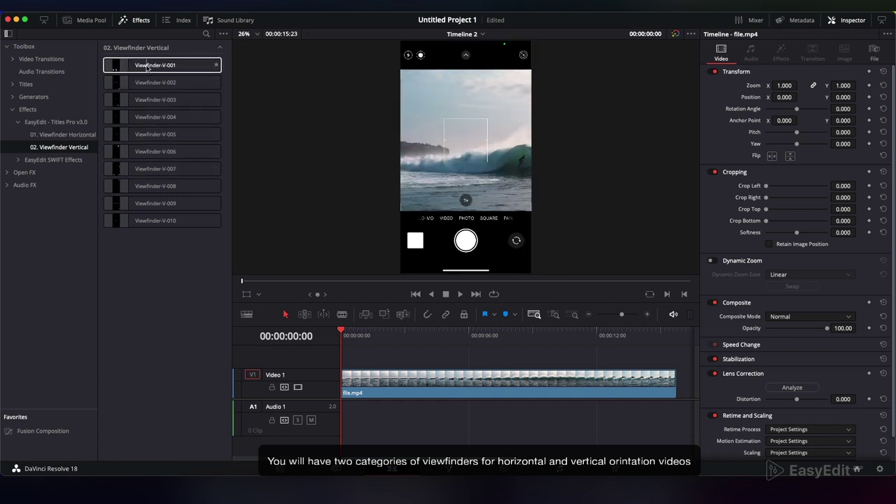
pyautogui.moveTo(154, 65); pyautogui.dragTo(398, 390)
pyautogui.click(783, 59)
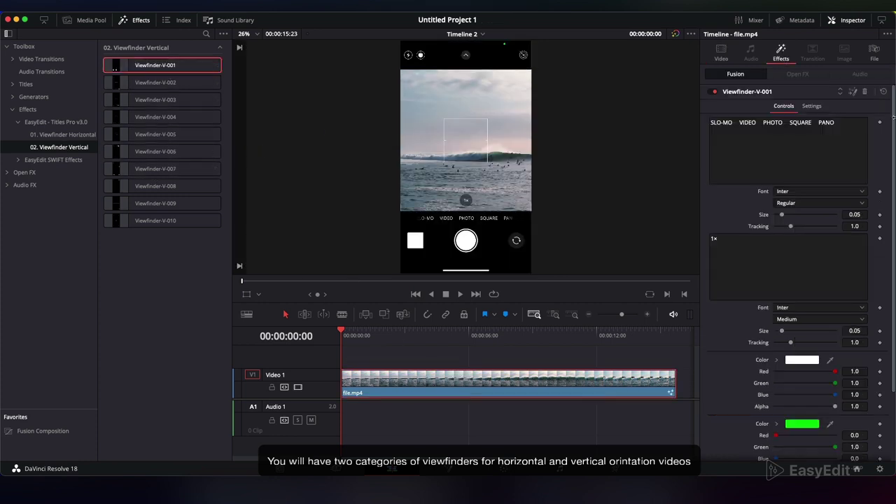
pyautogui.press('space')
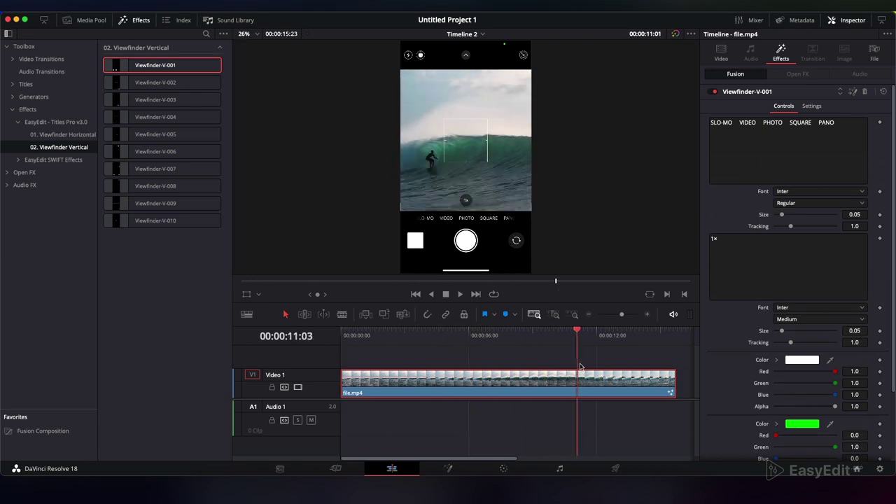